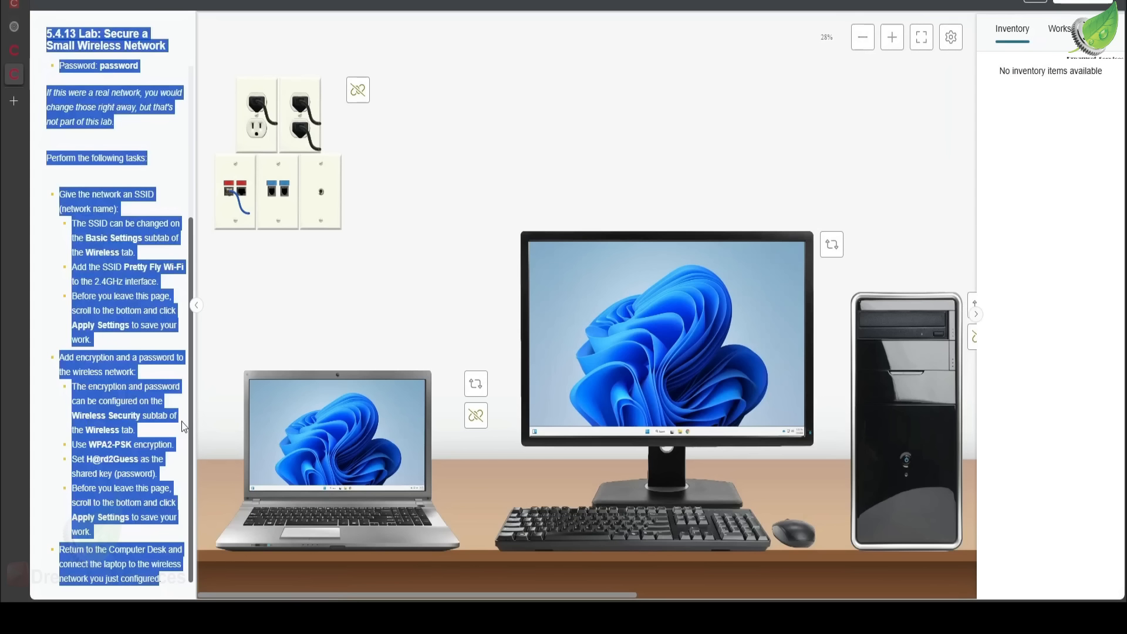
Review the lab scenario and tasks, and survey the devices across the whole computer desk.
scroll(184, 425, "up", 1)
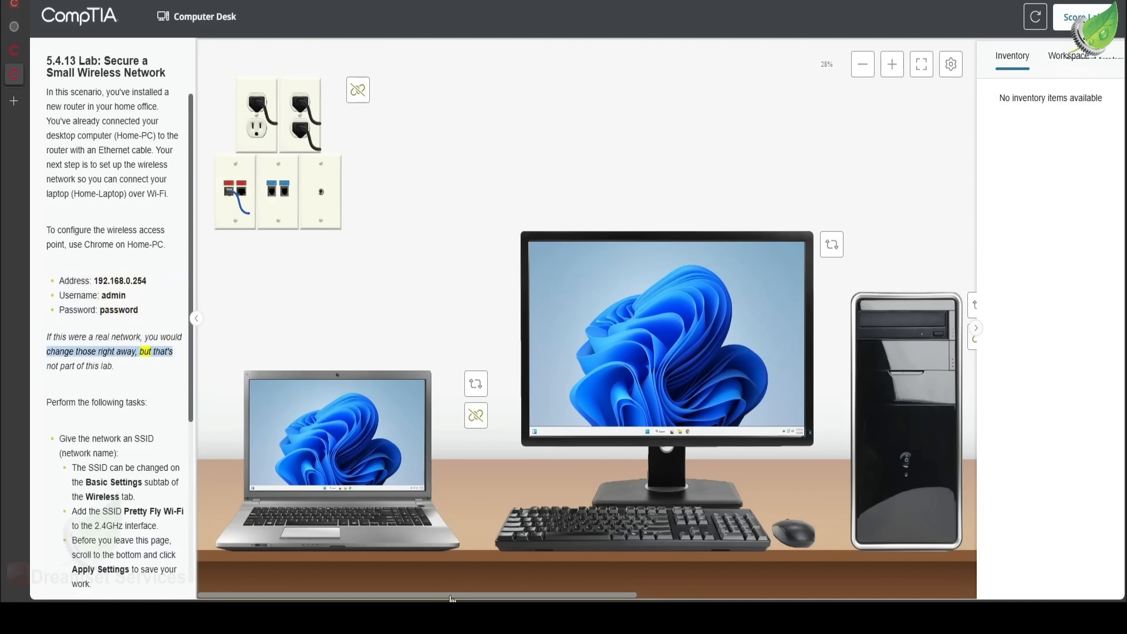
left_click_drag(451, 599, 789, 598)
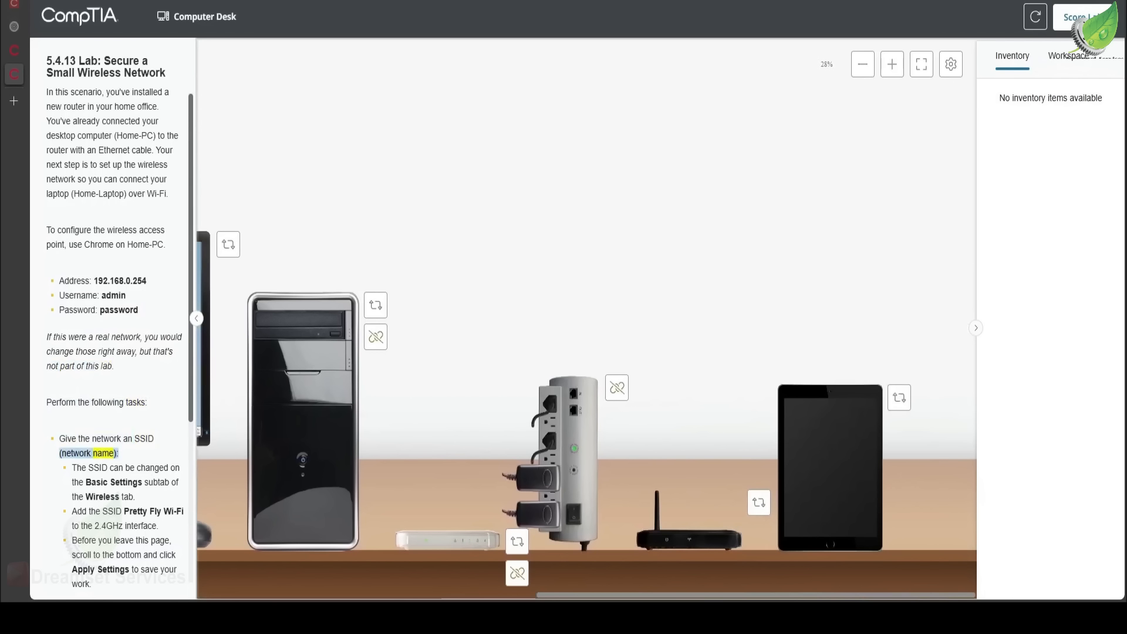
left_click_drag(775, 594, 398, 553)
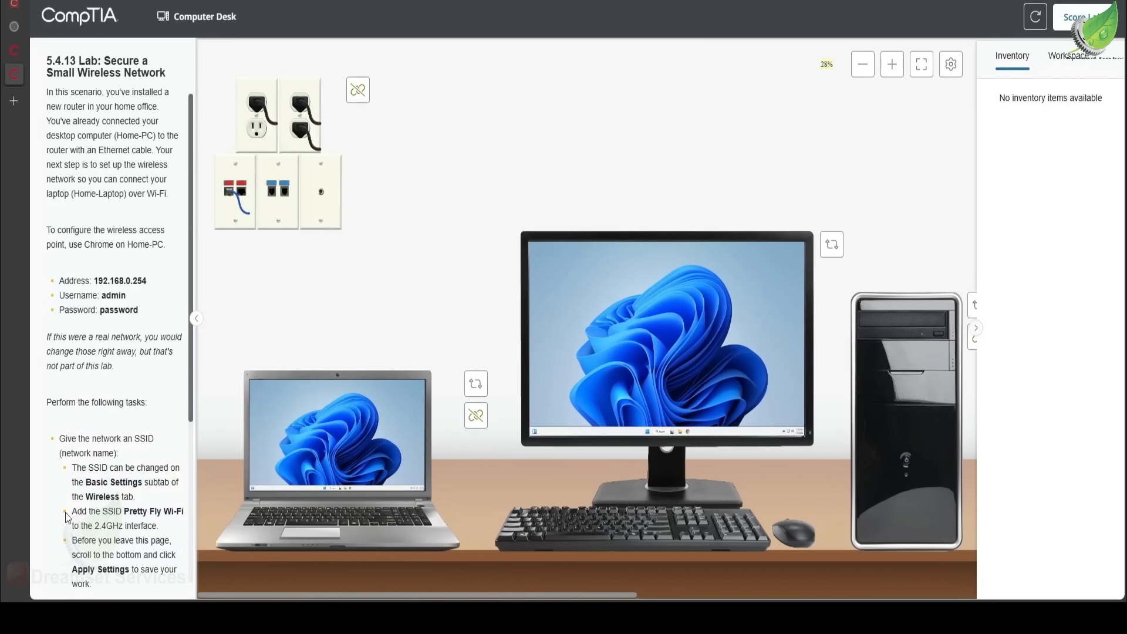
left_click_drag(166, 540, 162, 596)
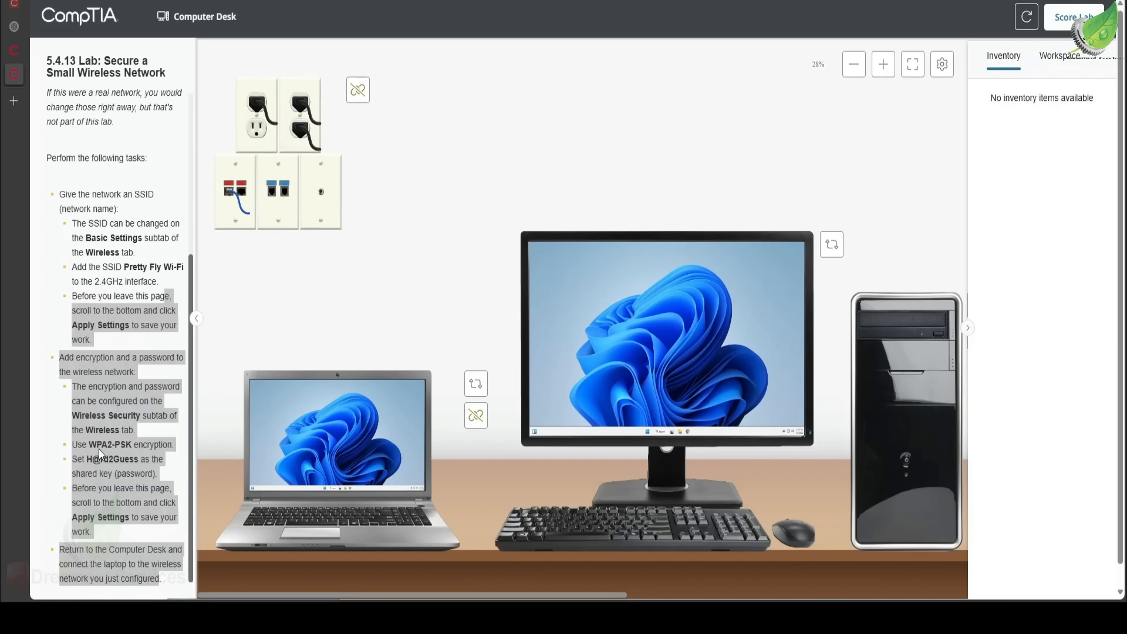
Copy the encryption task text and the Pretty Fly Wi-Fi SSID instruction from the lab tasks.
double_click(78, 267)
left_click_drag(59, 357, 160, 484)
key("ctrl+c")
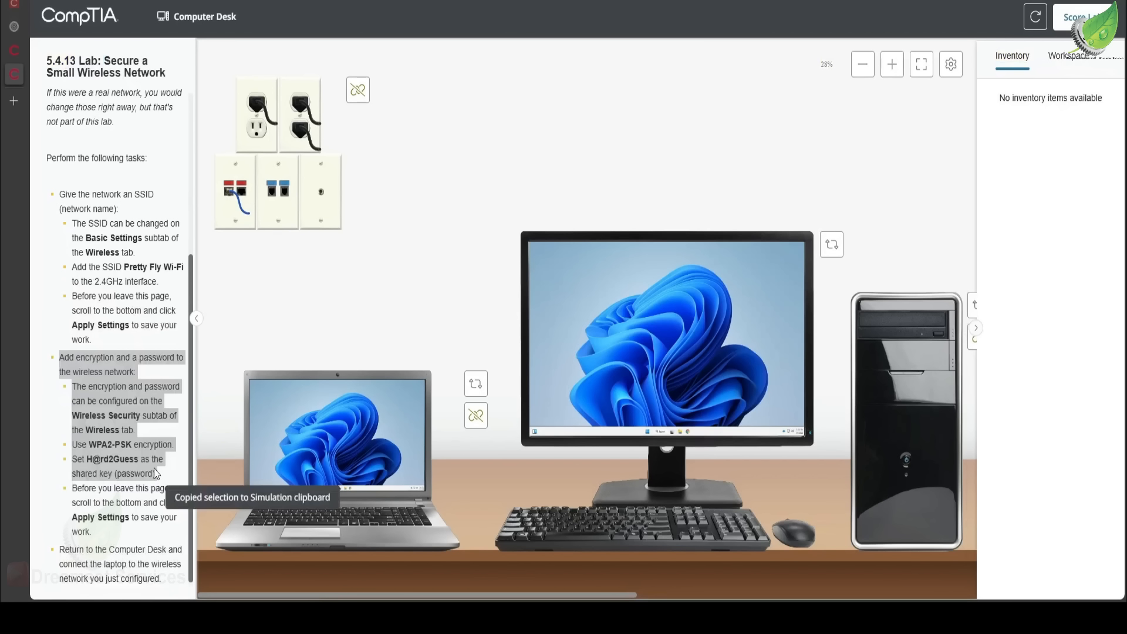
left_click(95, 284)
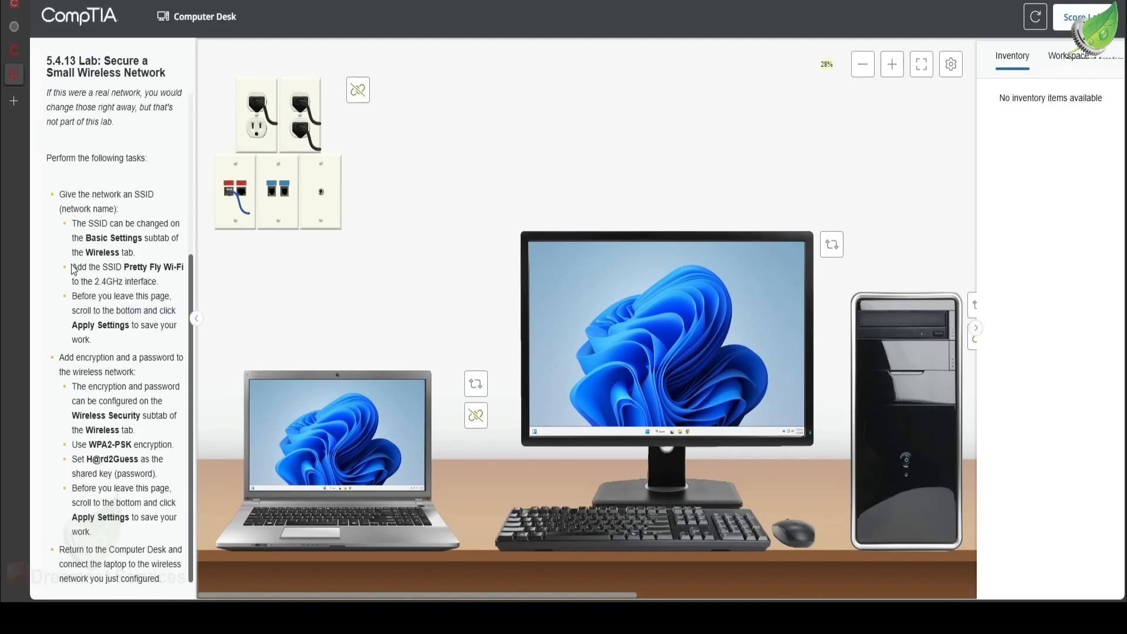
left_click_drag(70, 266, 113, 292)
key("ctrl+c")
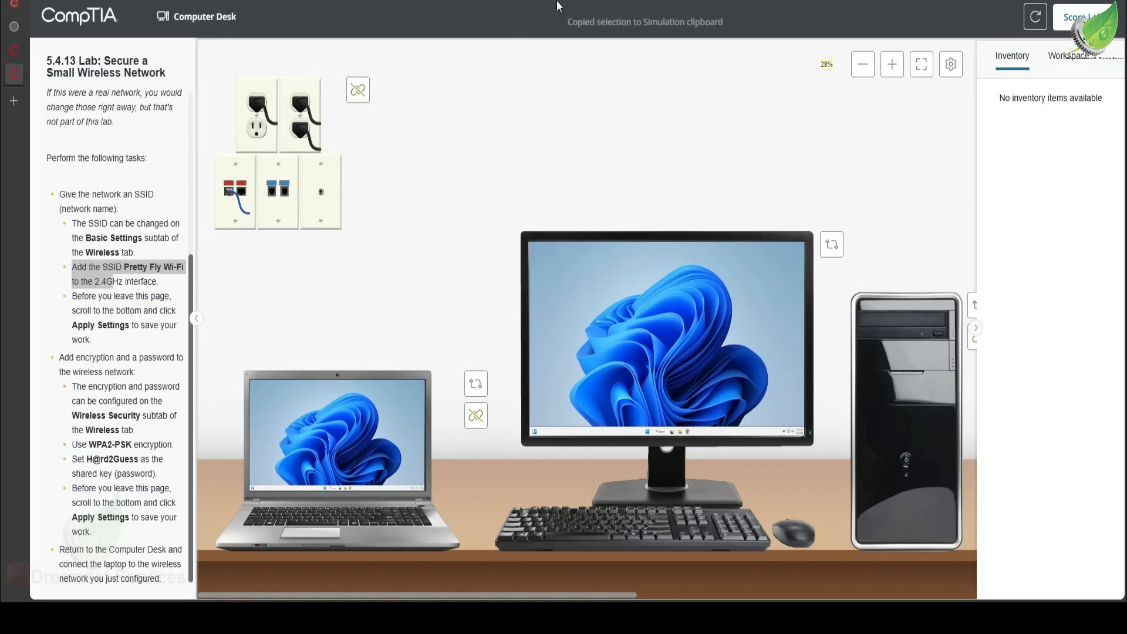
left_click_drag(82, 271, 125, 281)
left_click(125, 282)
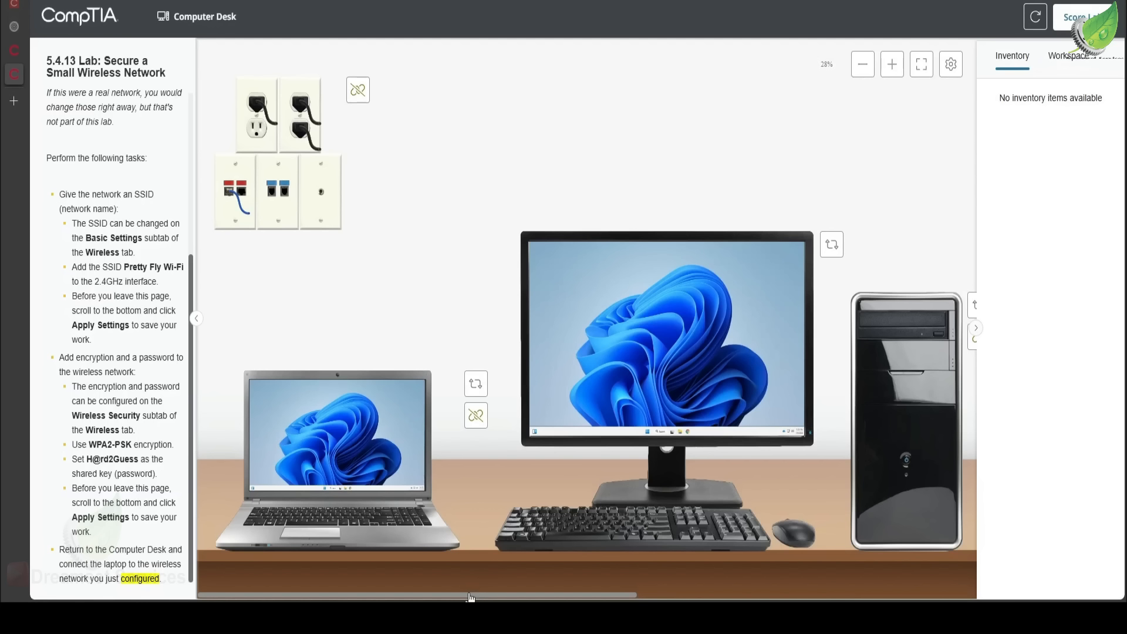
Inspect the wireless access point's item details, including its back view, and close them.
left_click_drag(466, 596, 771, 596)
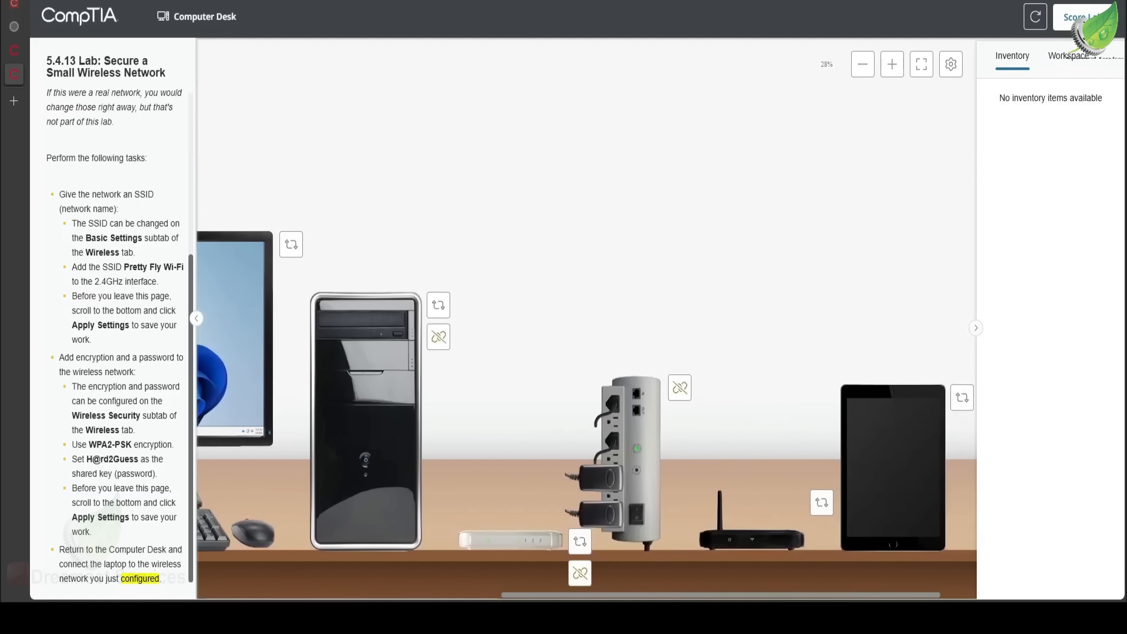
left_click(782, 541)
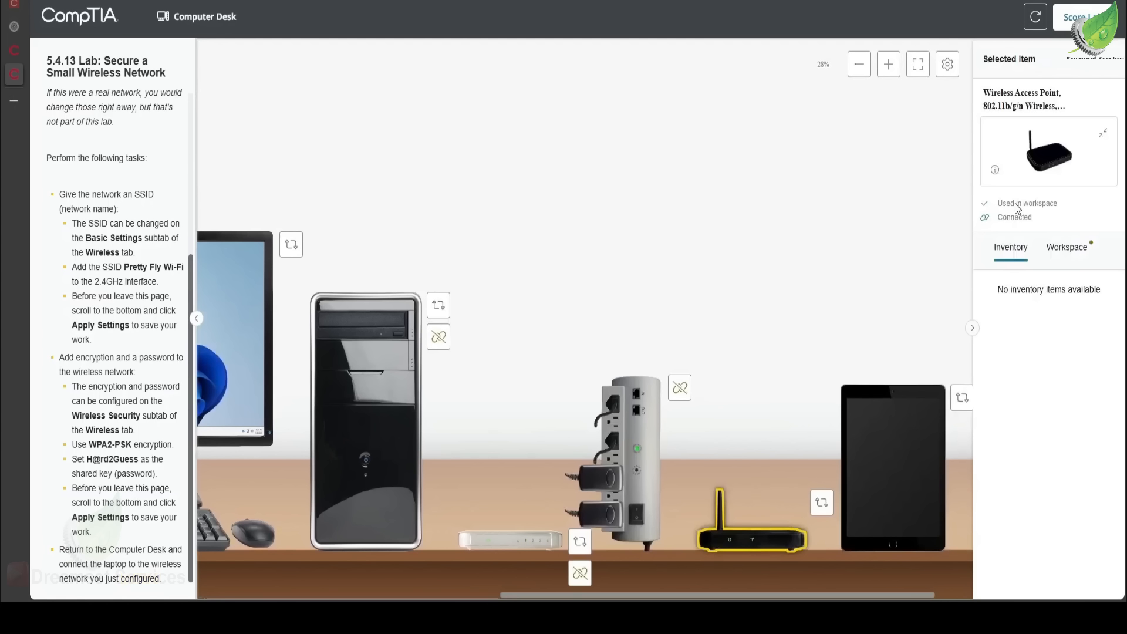
left_click(994, 171)
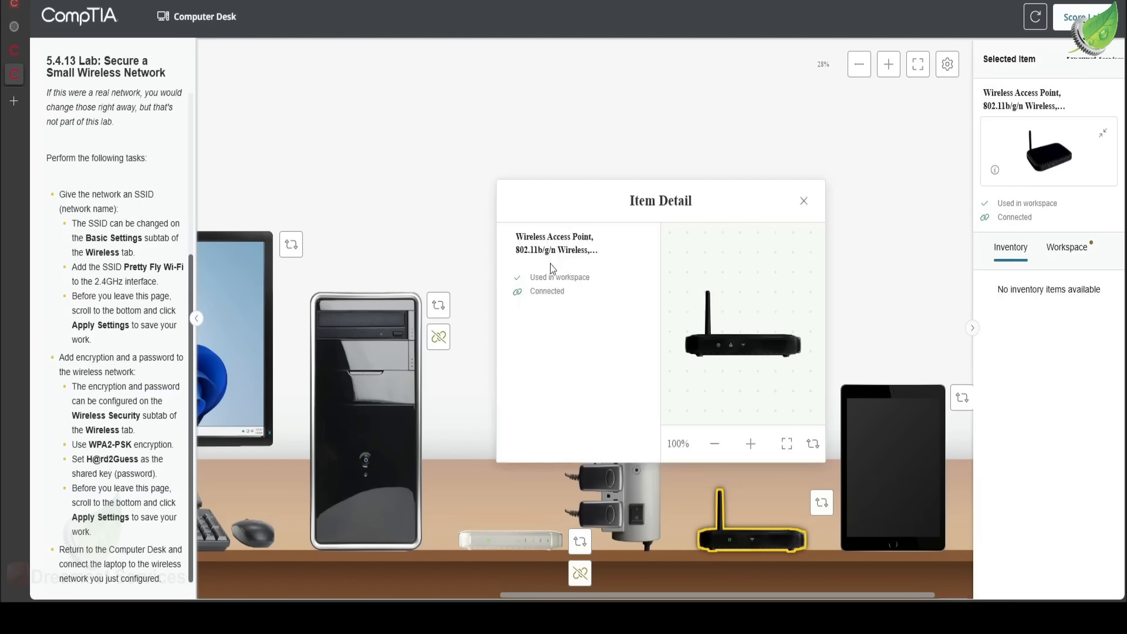
left_click(813, 444)
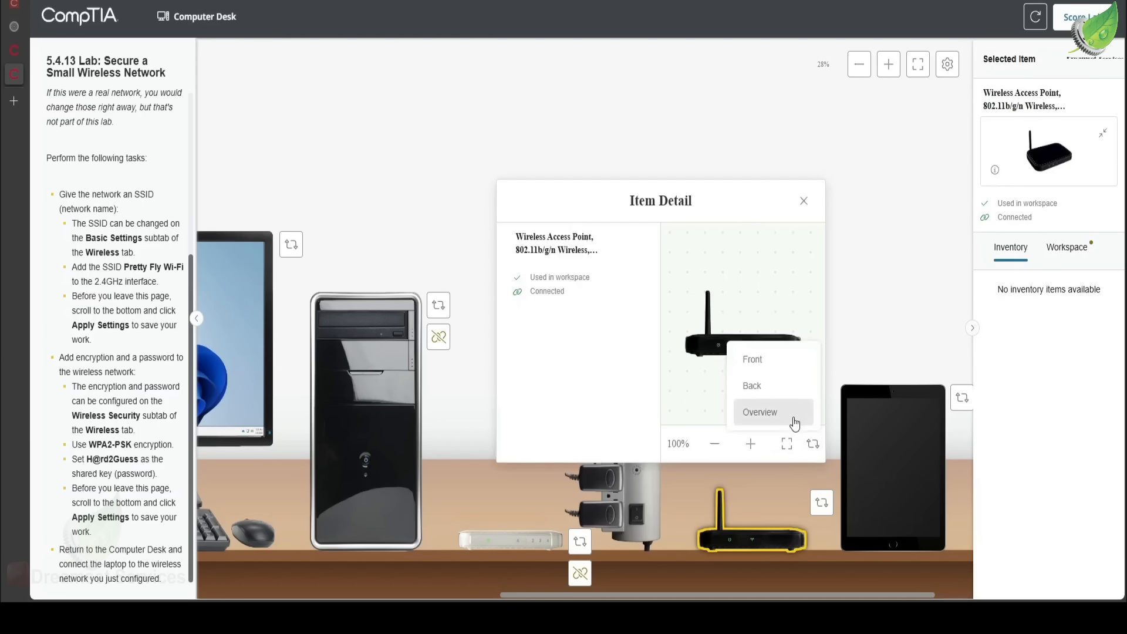
left_click(791, 388)
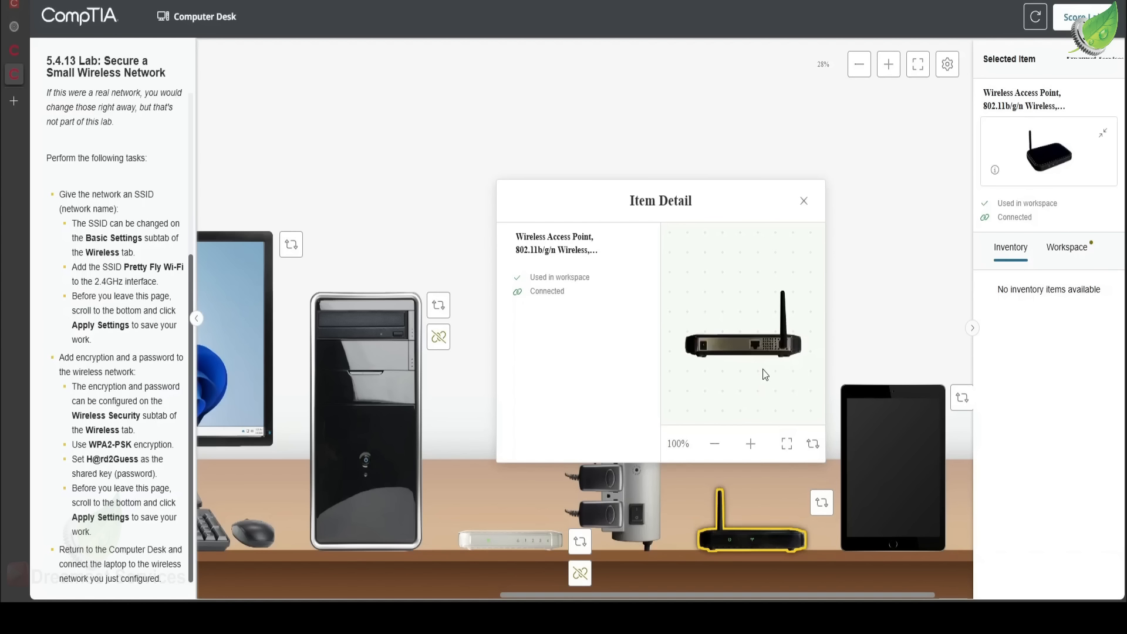
left_click(805, 202)
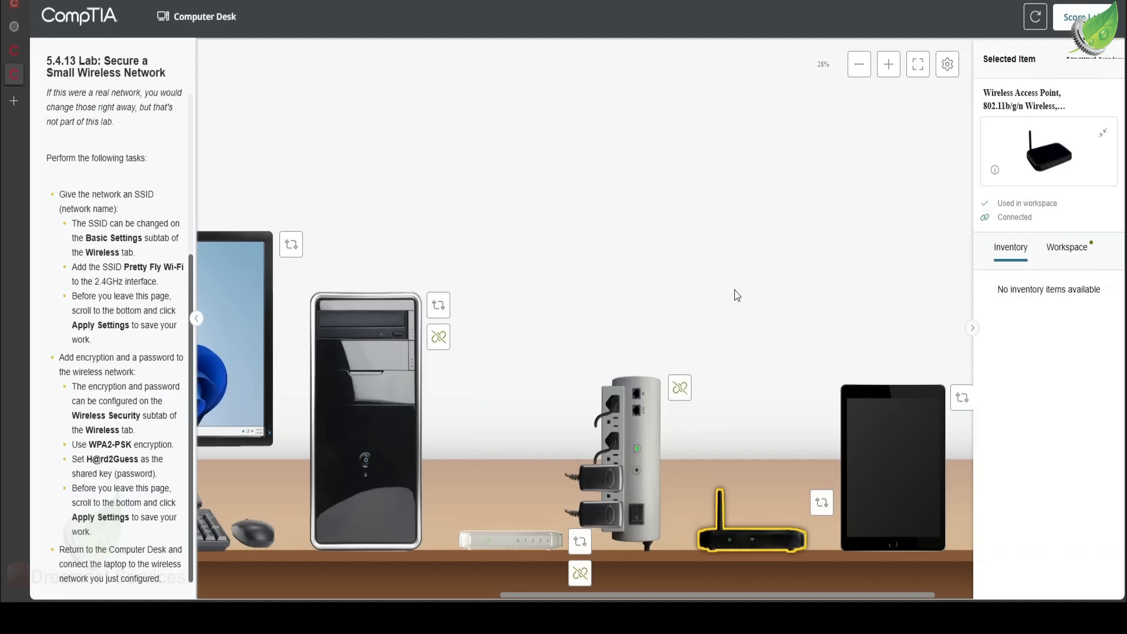
Inspect the Ethernet router's item details and available views, and close them.
left_click(507, 549)
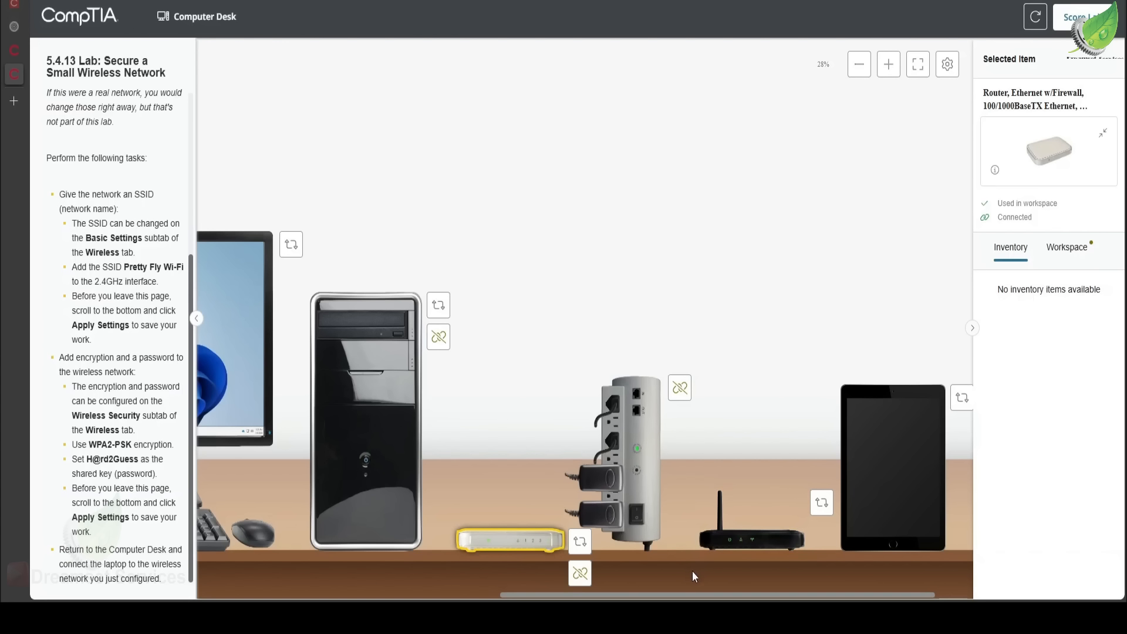
left_click(995, 172)
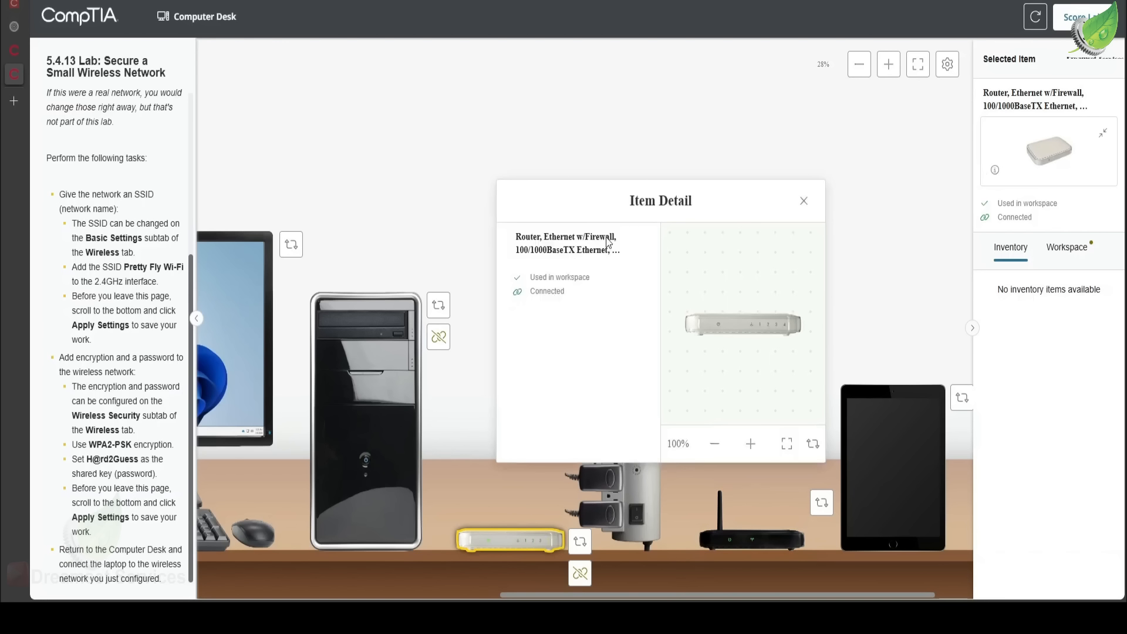
left_click(813, 444)
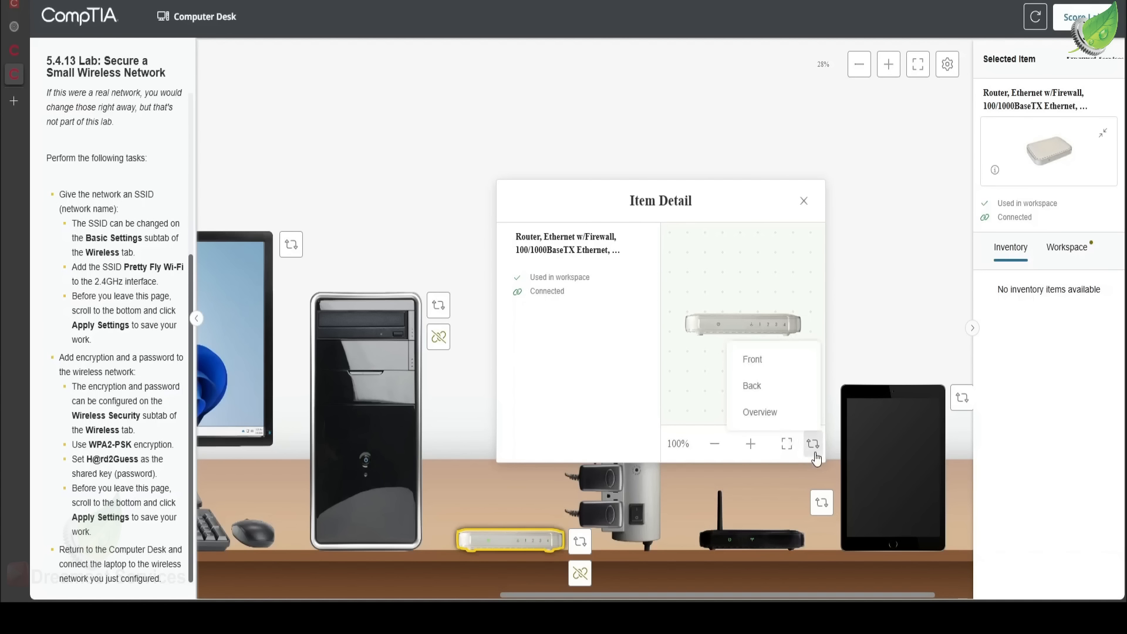
left_click(804, 201)
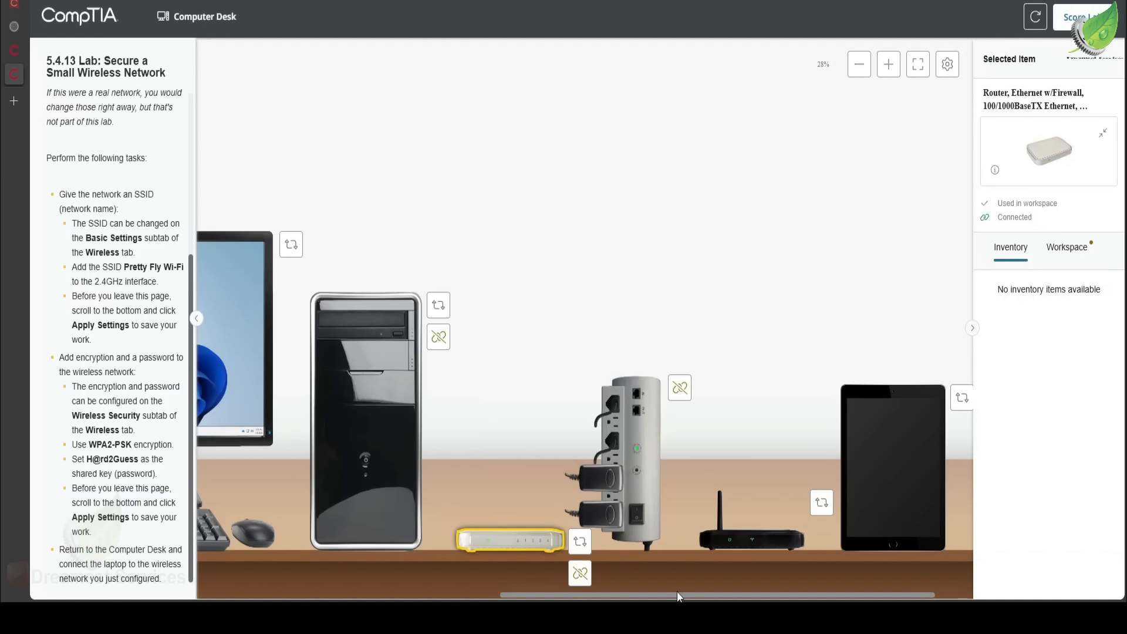
Select the blue Cat5e cable in the wall outlet and check where both of its connectors are attached.
left_click_drag(631, 594, 342, 564)
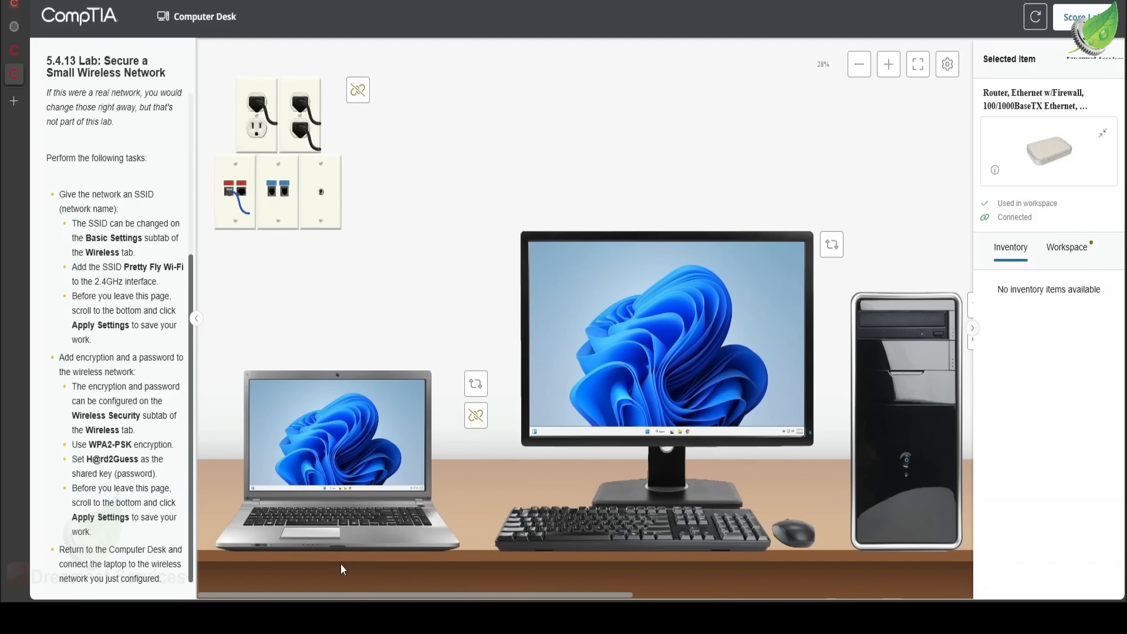
left_click(239, 204)
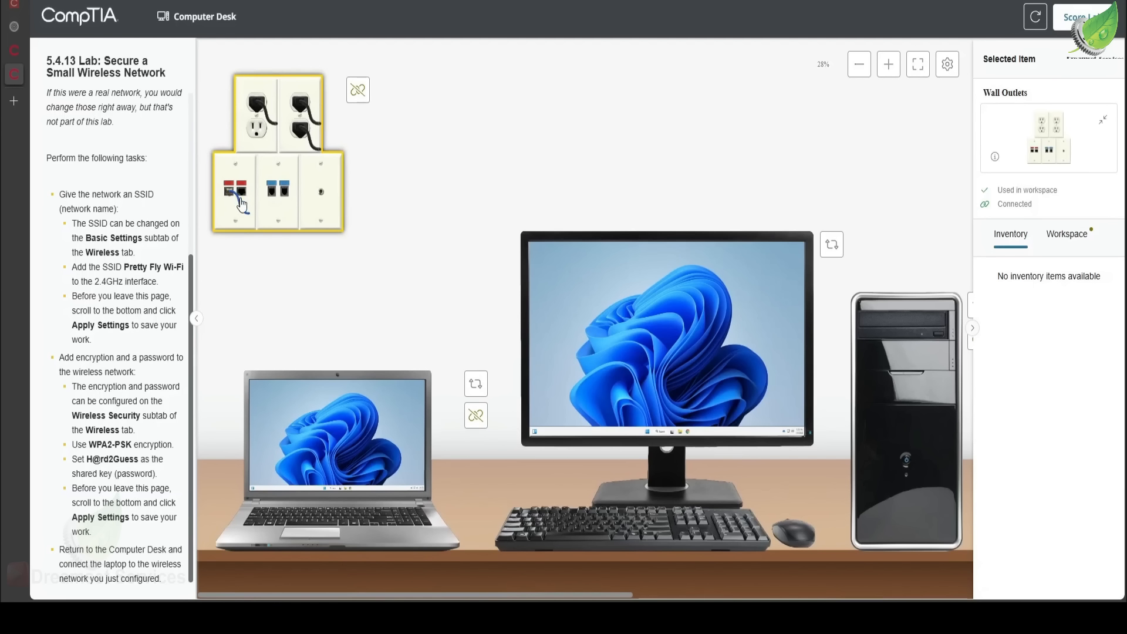
left_click_drag(242, 204, 245, 217)
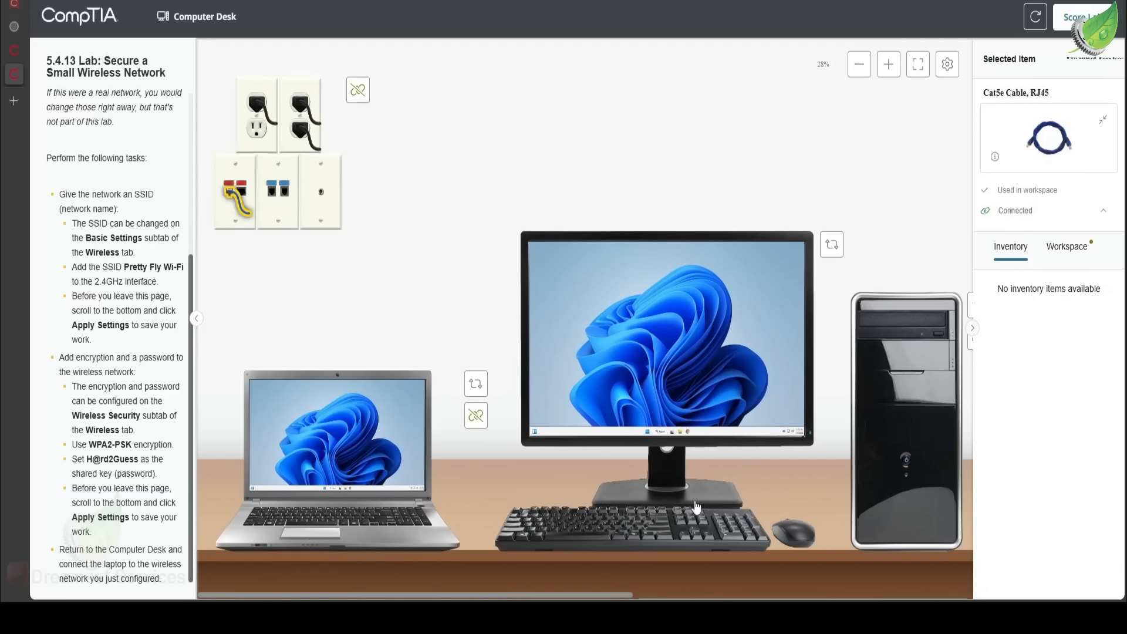
left_click(1101, 211)
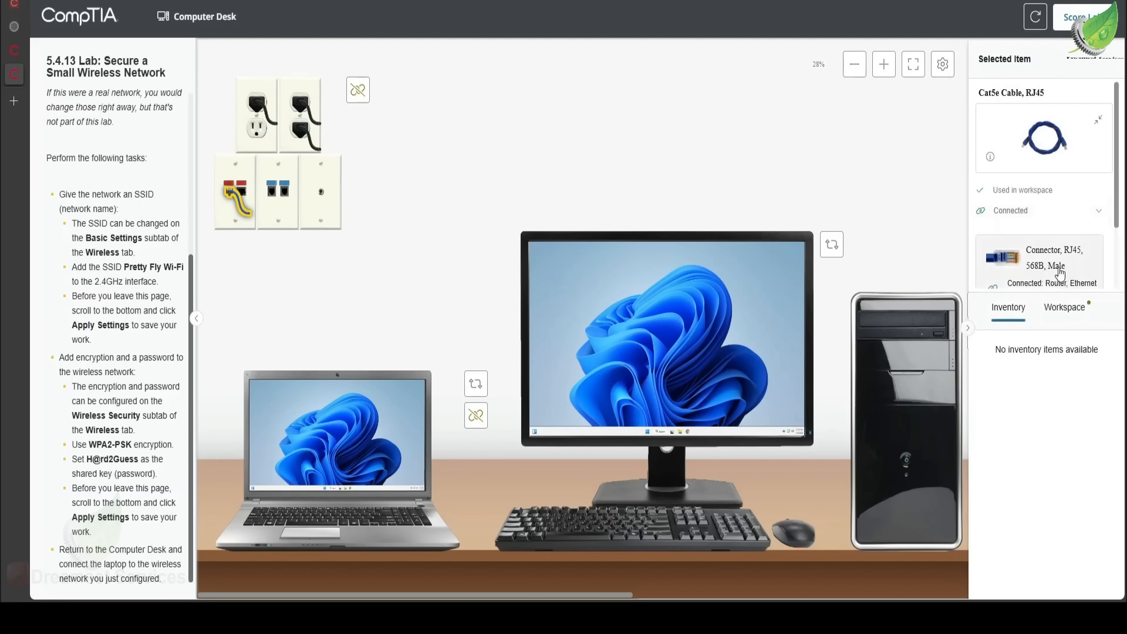
scroll(1059, 273, "down", 2)
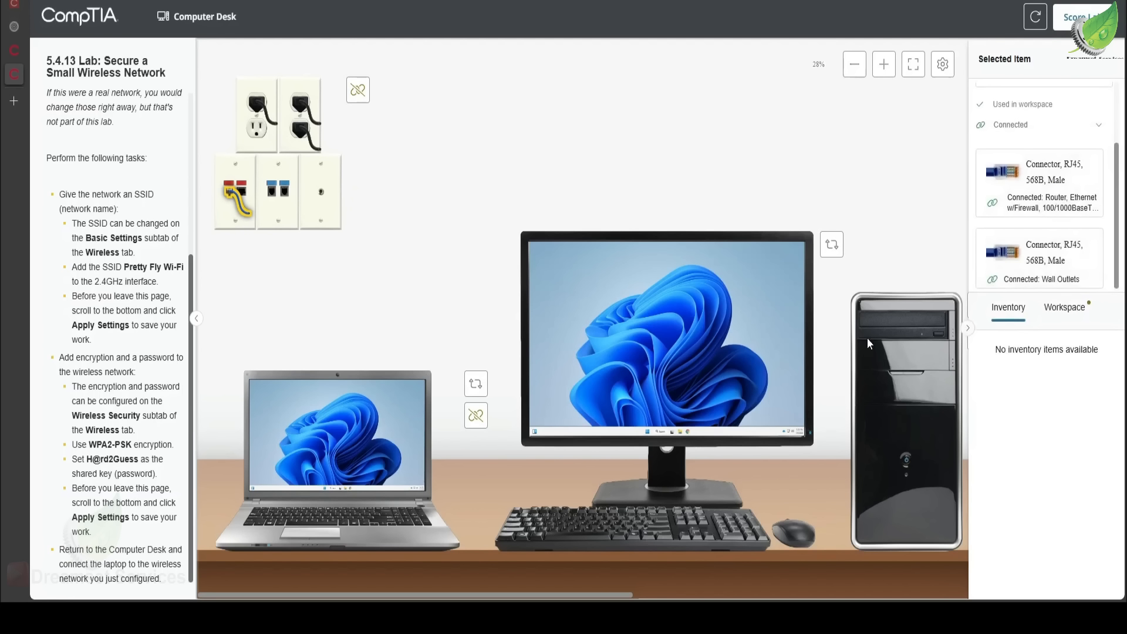
Turn the Ethernet router to its back view and select the cable in its port nearest the vent.
left_click_drag(604, 597, 808, 587)
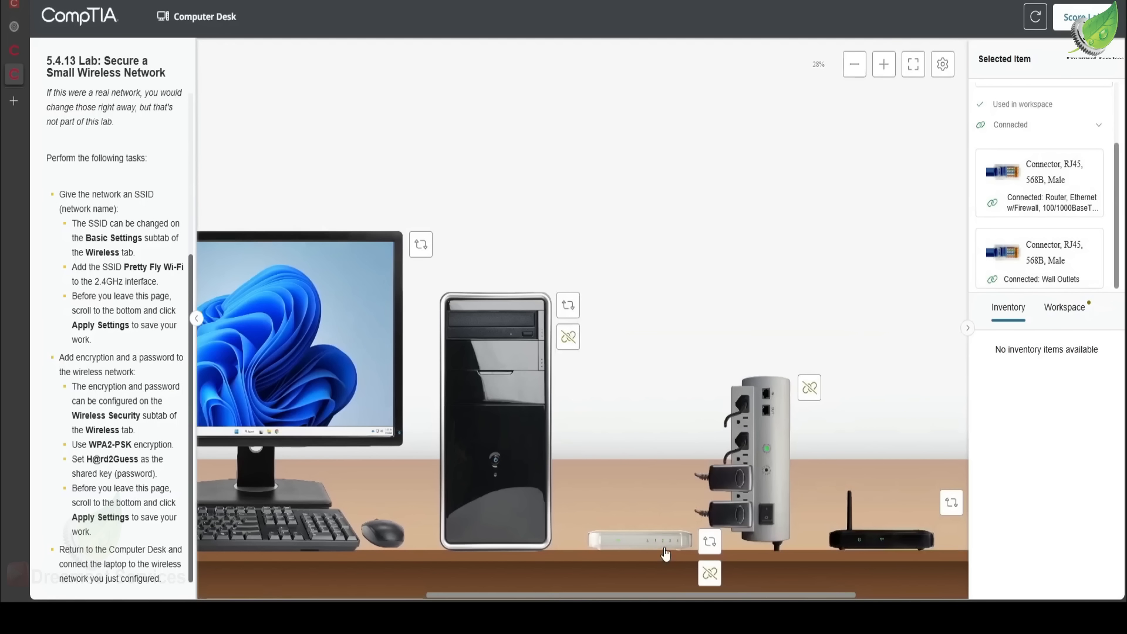
left_click(666, 544)
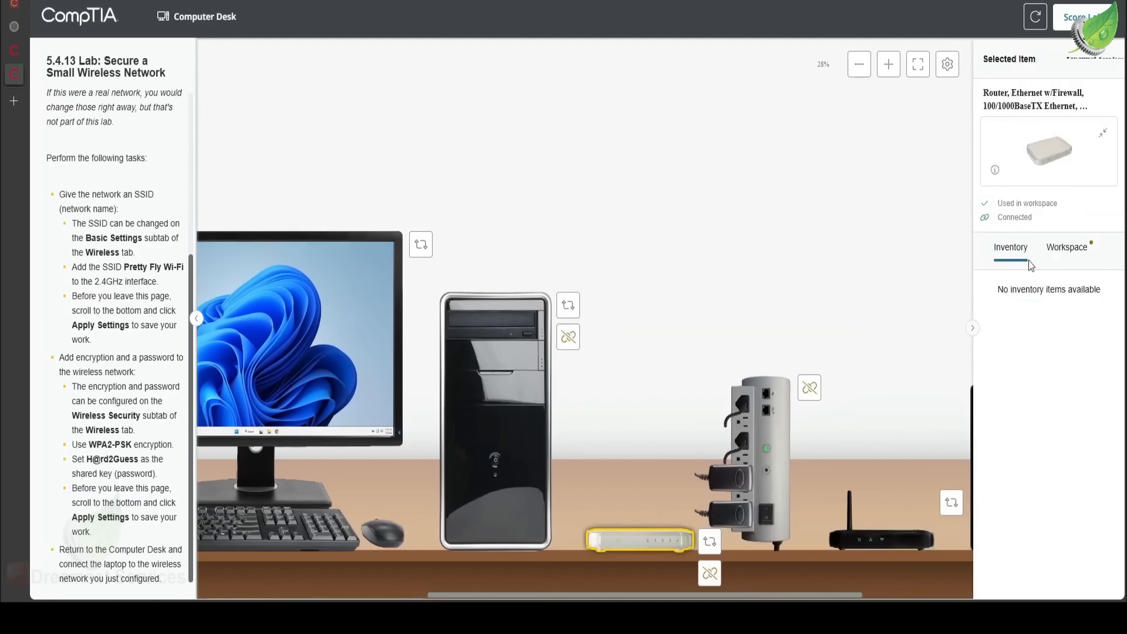
left_click(709, 540)
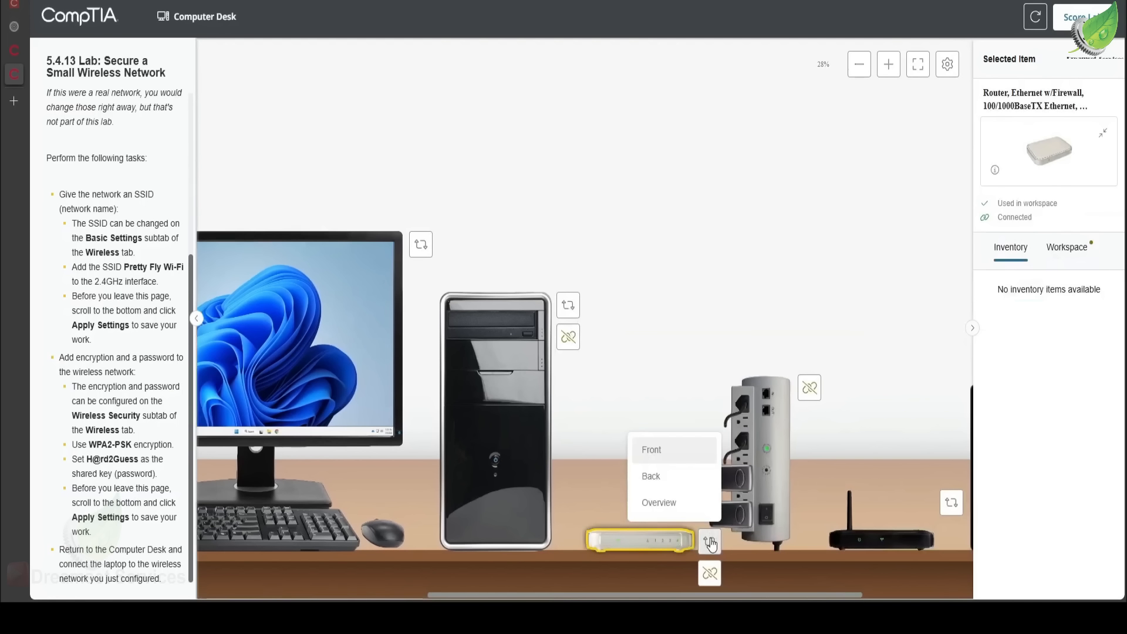
left_click(692, 478)
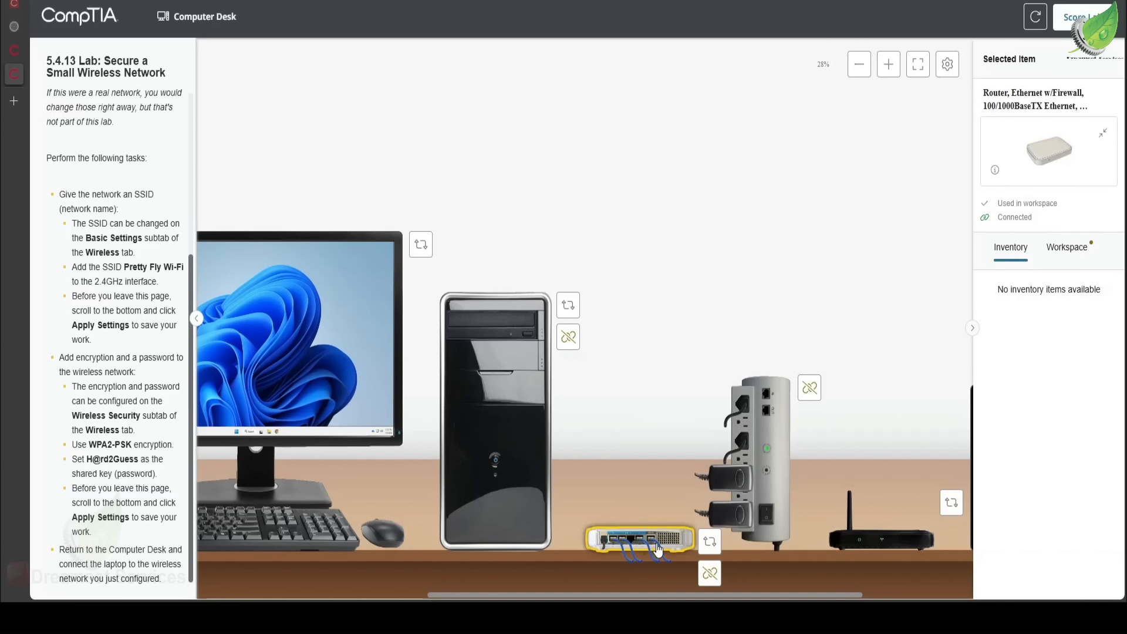
left_click(657, 549)
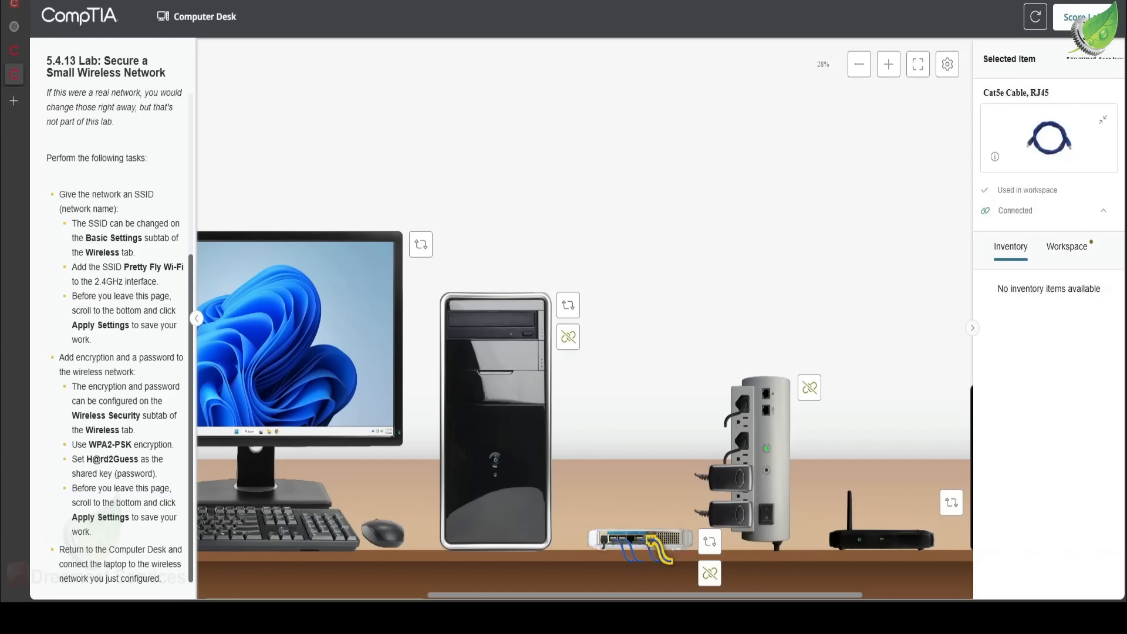
Select the next Cat5e cable on the router's back and check where both of its connectors are attached.
left_click_drag(549, 598, 654, 582)
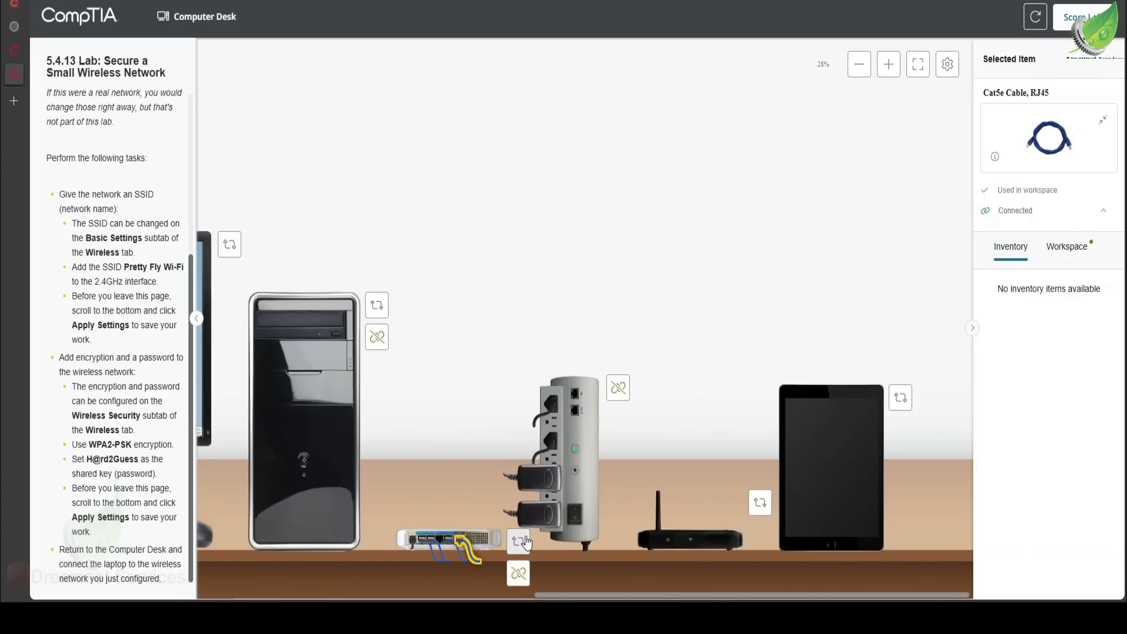
left_click(450, 547)
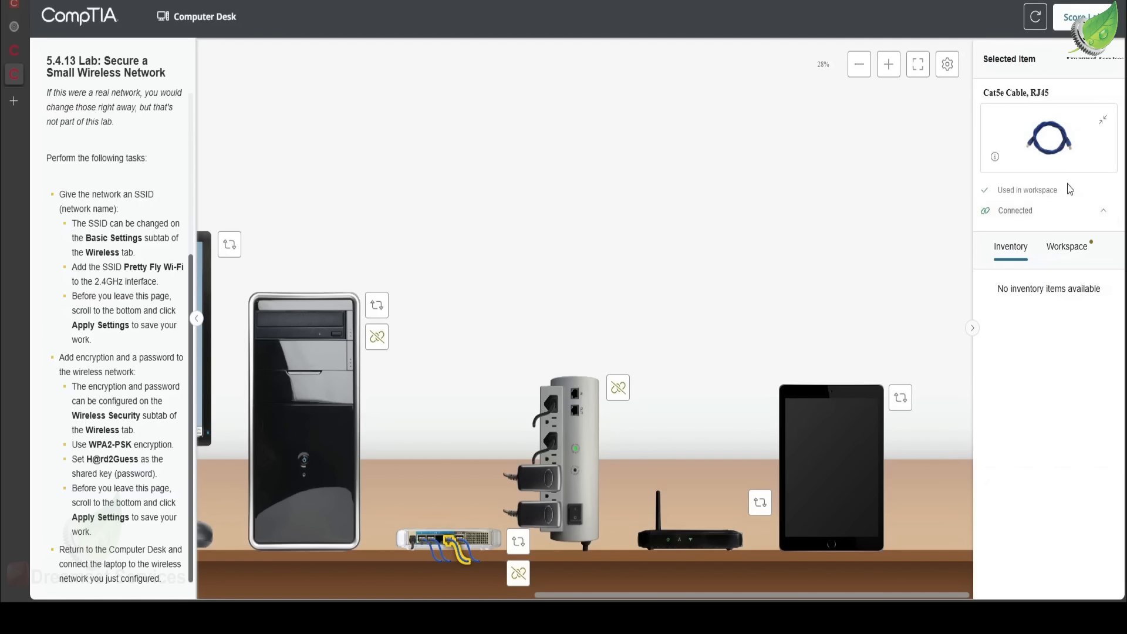
left_click(1112, 220)
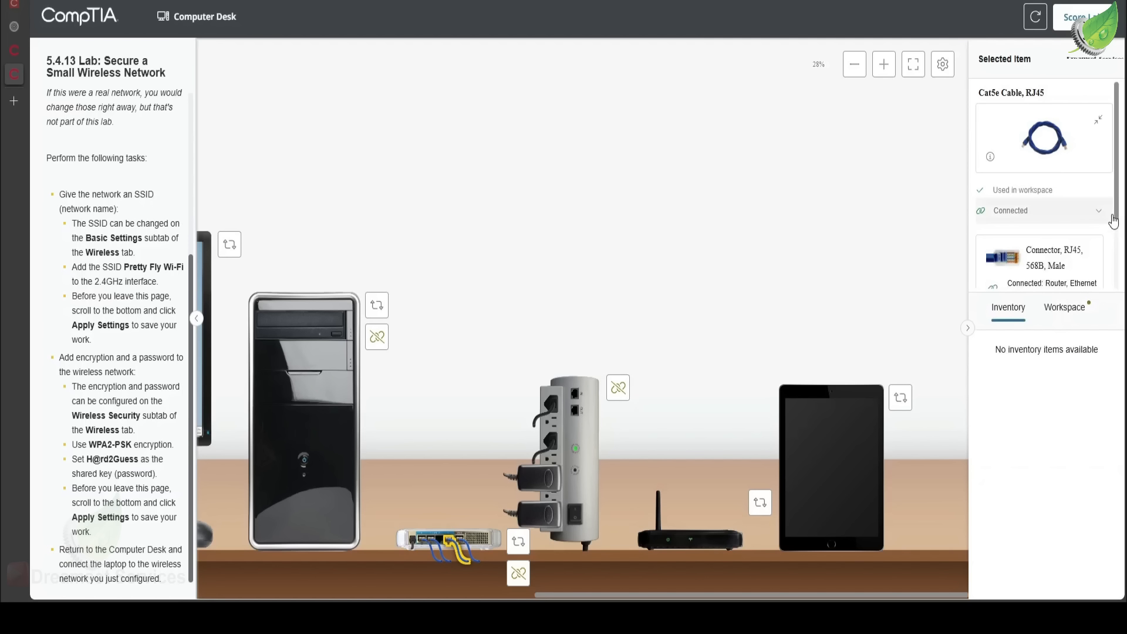
scroll(1064, 251, "down", 2)
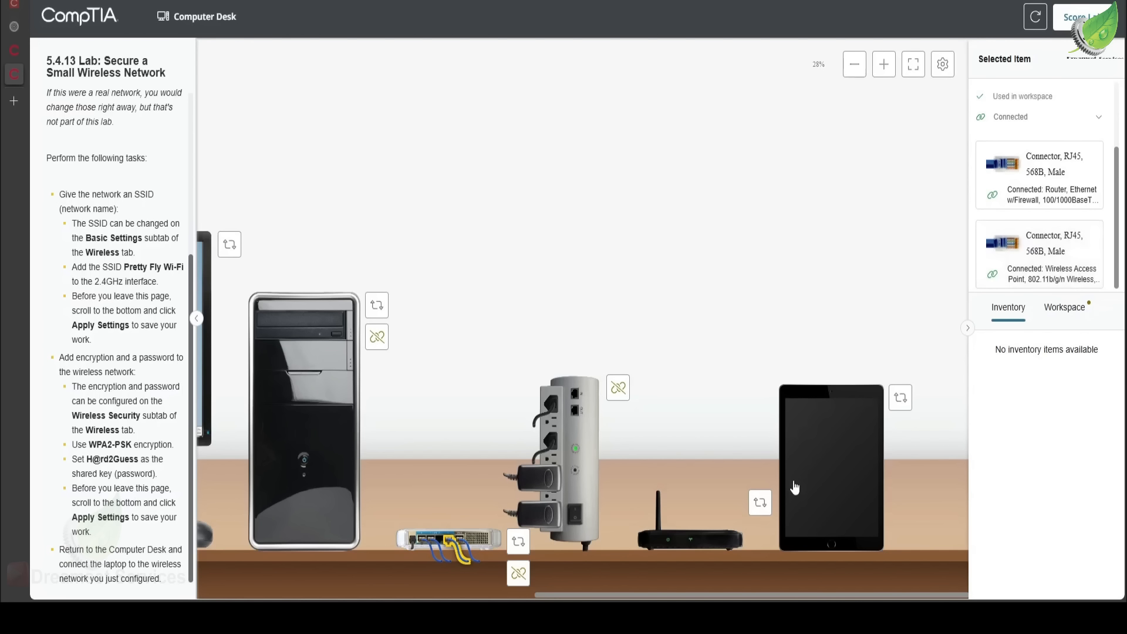
Turn the wireless access point to its back view and select the Cat5e cable linking it to the router.
left_click(760, 503)
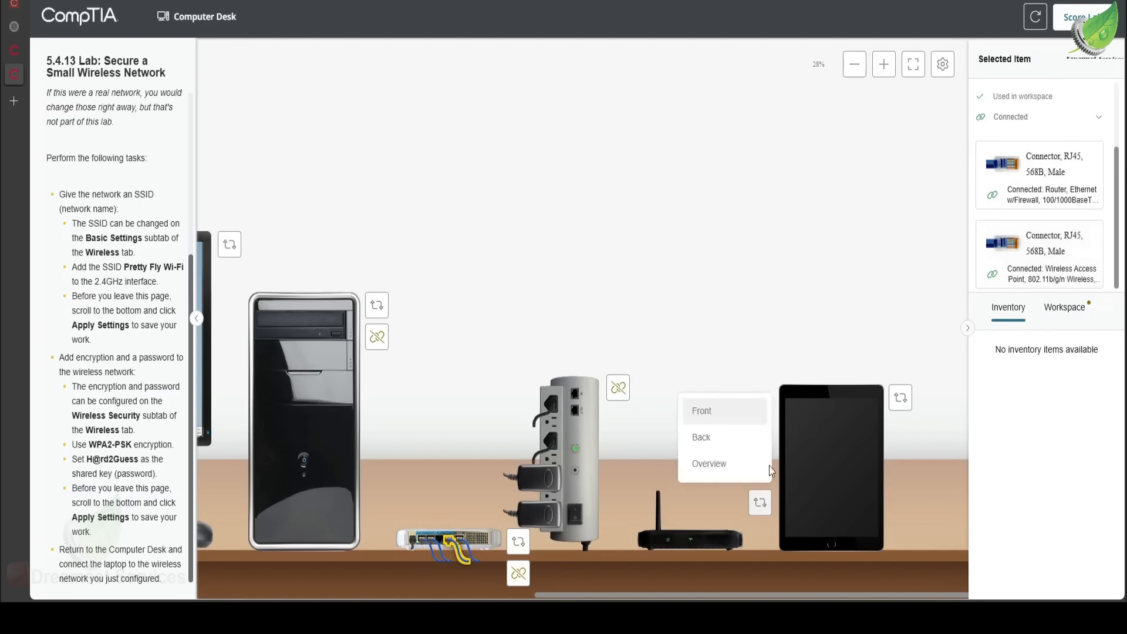
left_click(744, 445)
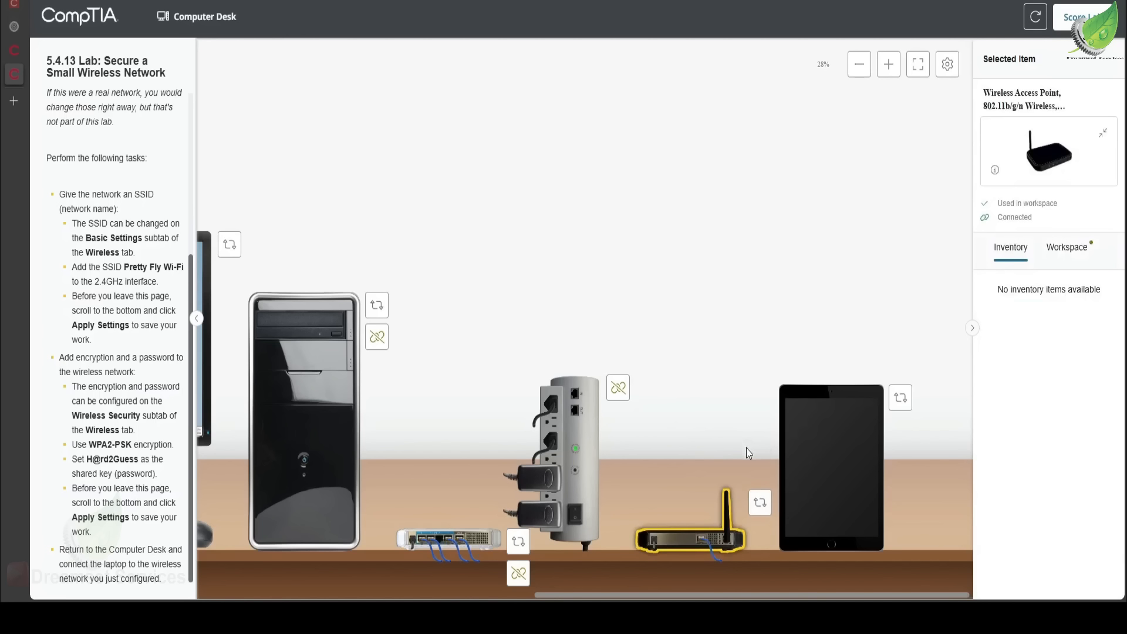
left_click(458, 553)
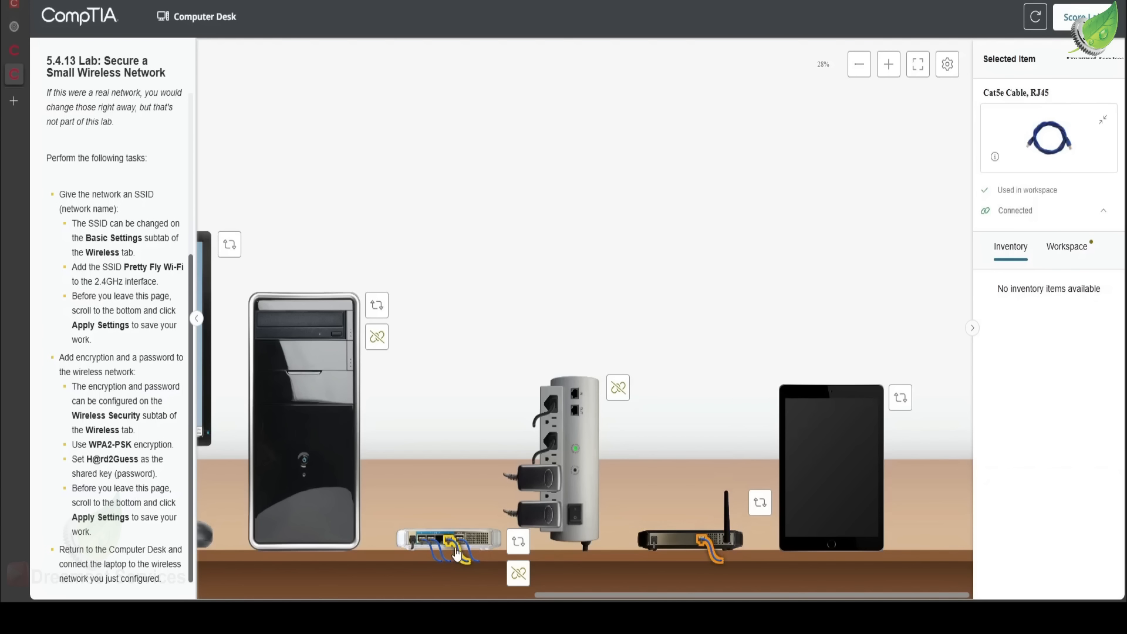
Select the Cat5e cable second-farthest from the vent on the router's back and check where both connectors are attached.
left_click(439, 550)
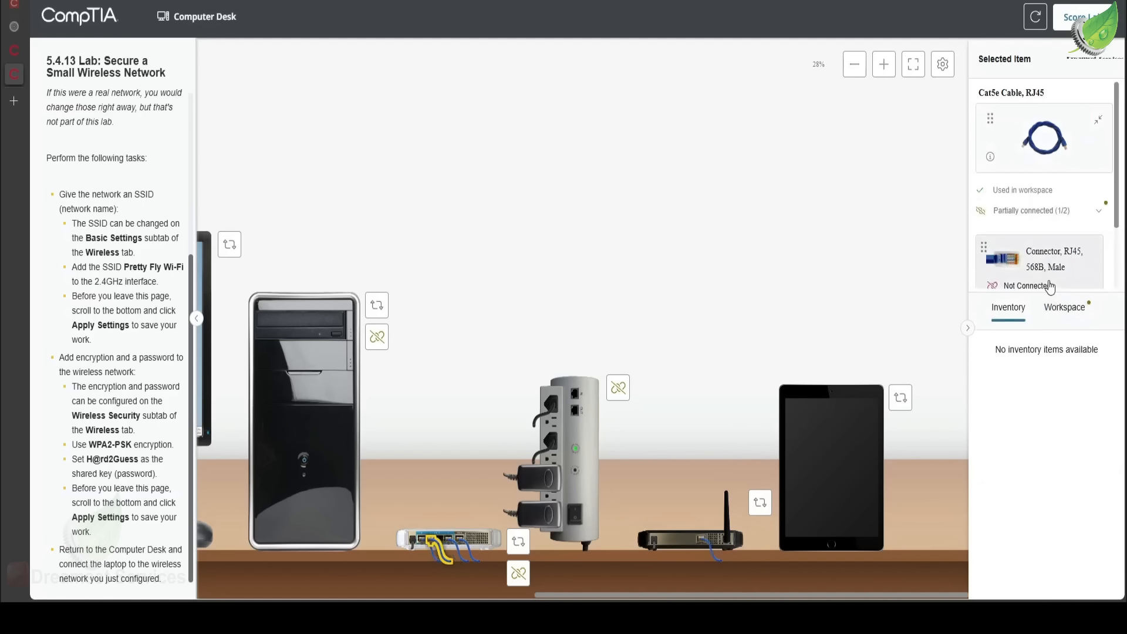
scroll(1049, 286, "down", 1)
scroll(1049, 286, "down", 1)
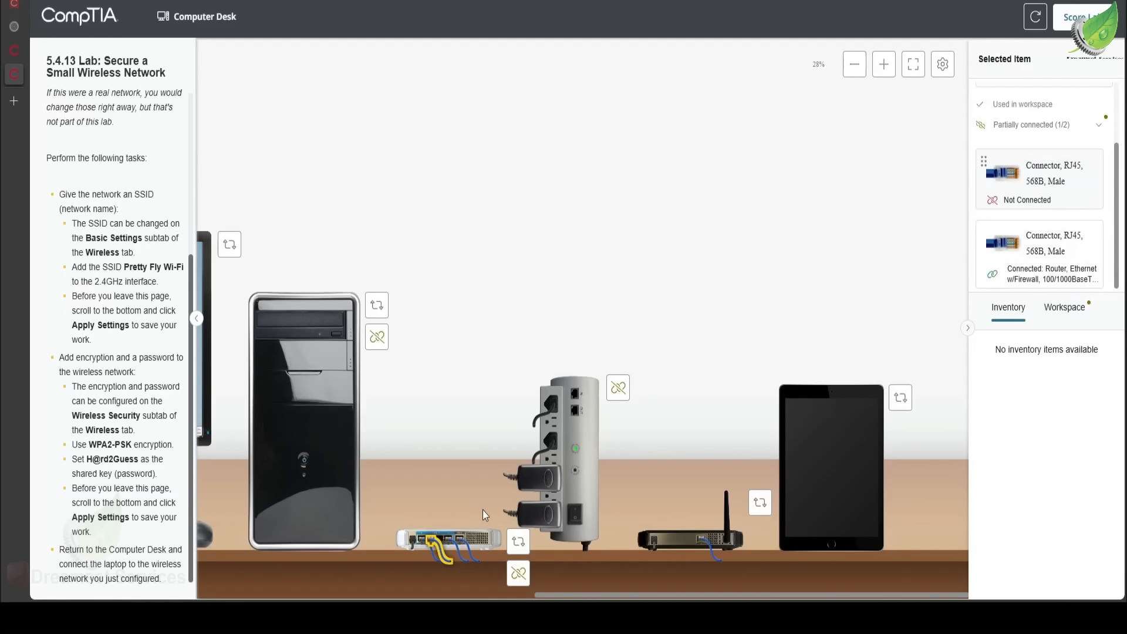
Select the Cat5e cable farthest from the vent on the router's back and check where both of its connectors are attached.
left_click(433, 563)
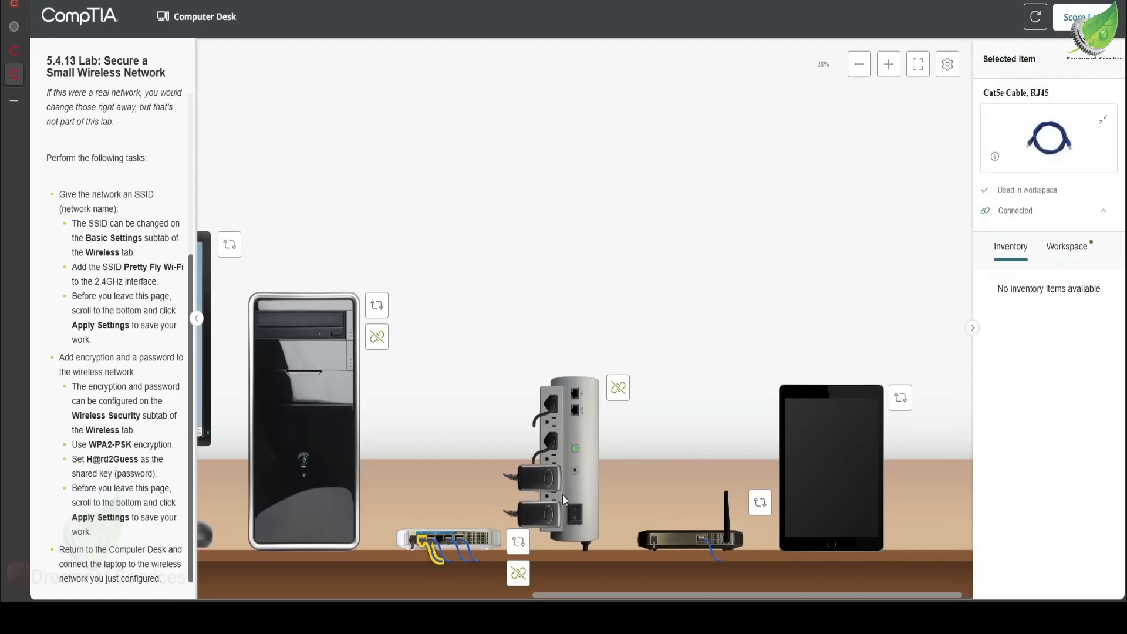
left_click(1103, 211)
scroll(1067, 251, "down", 3)
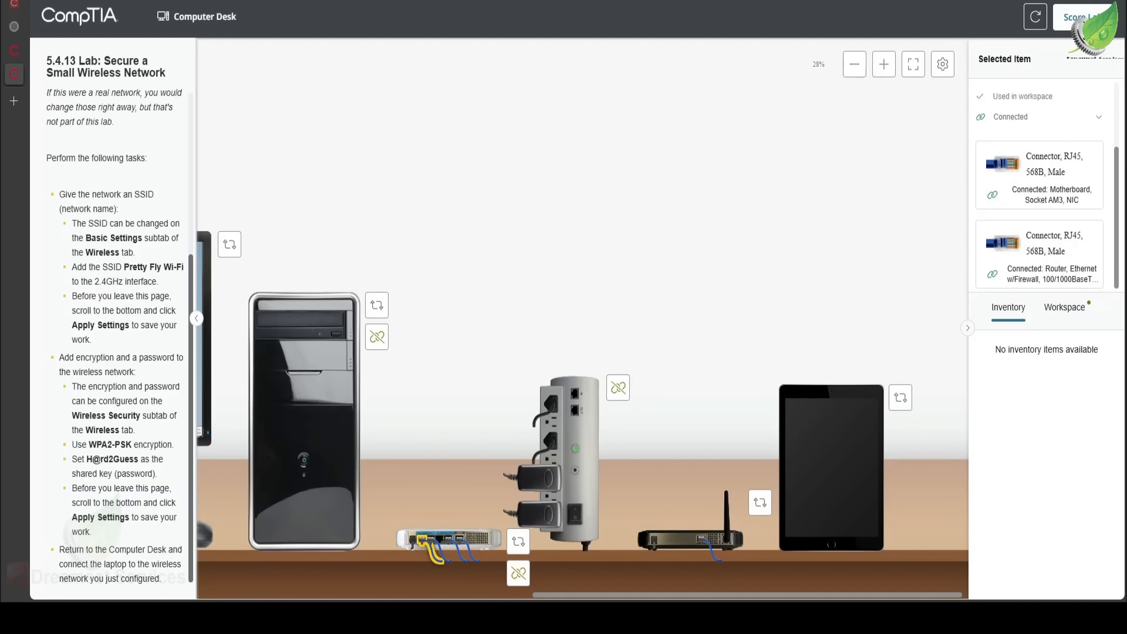
Switch to the Home-PC desktop and launch Chrome.
left_click_drag(587, 597, 390, 578)
left_click(485, 360)
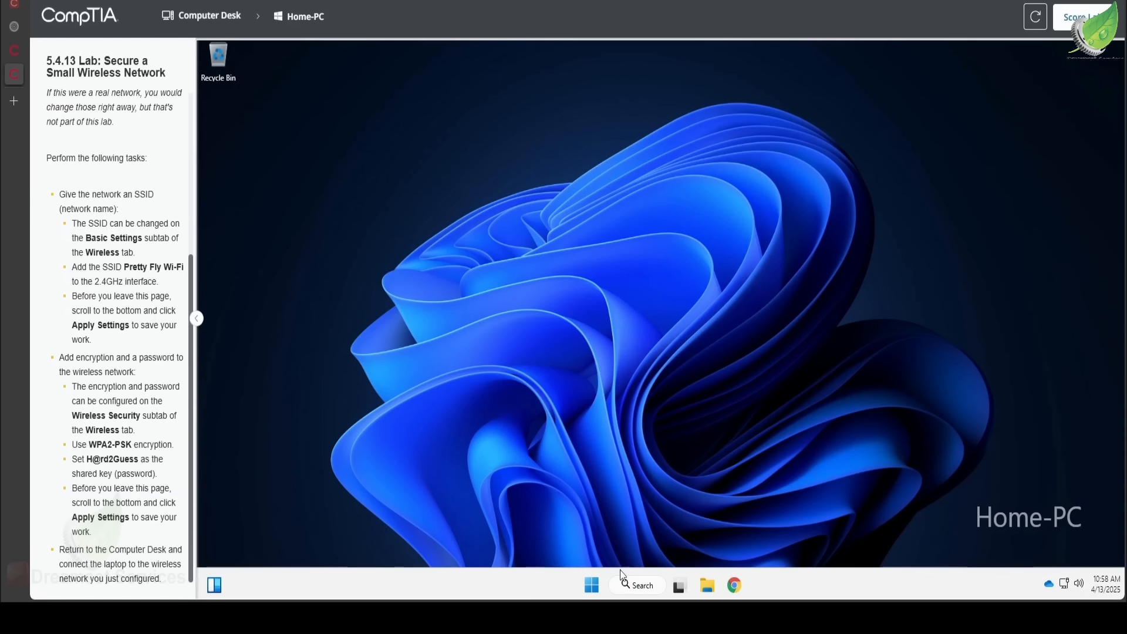
left_click(735, 585)
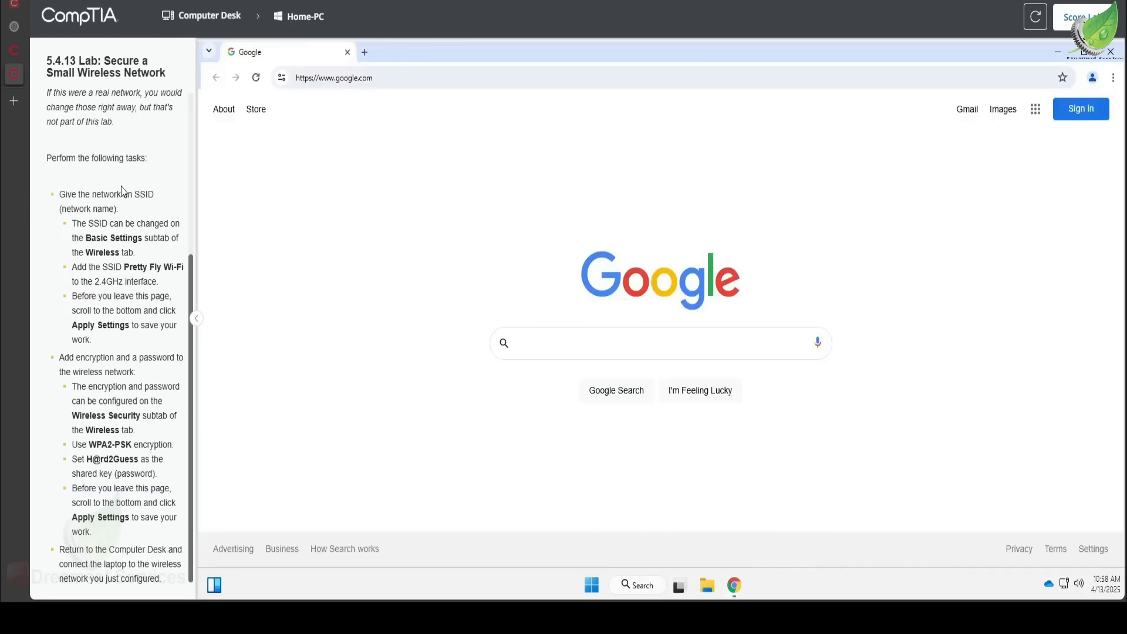
Review the access point's login details in the lab instructions and load 192.168.0.254 in Chrome.
scroll(123, 191, "up", 5)
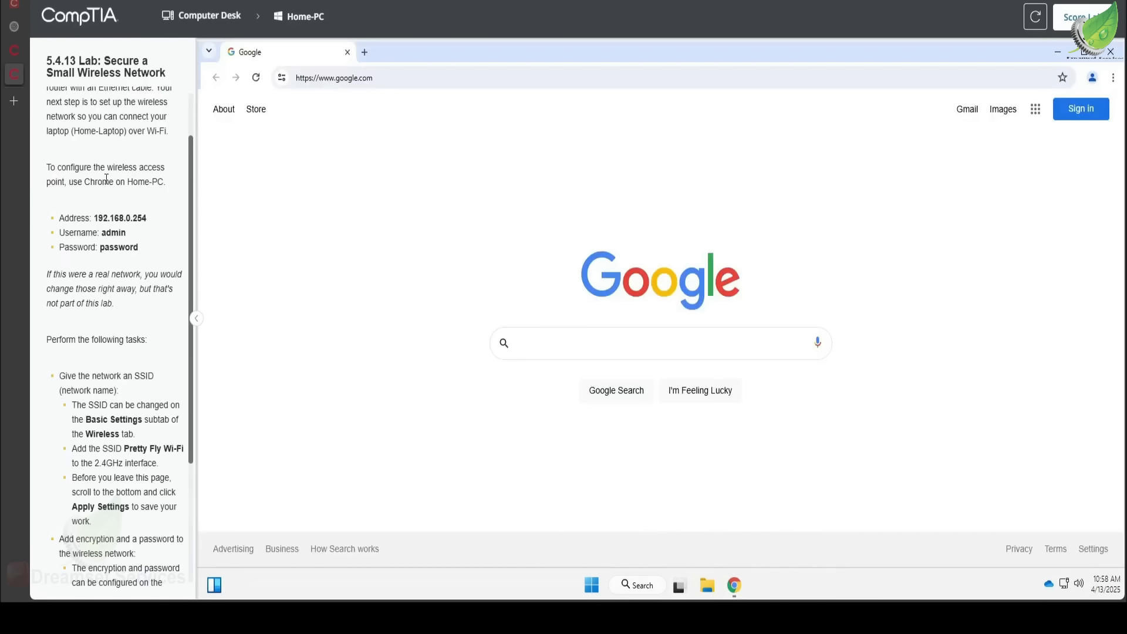
scroll(139, 162, "down", 1)
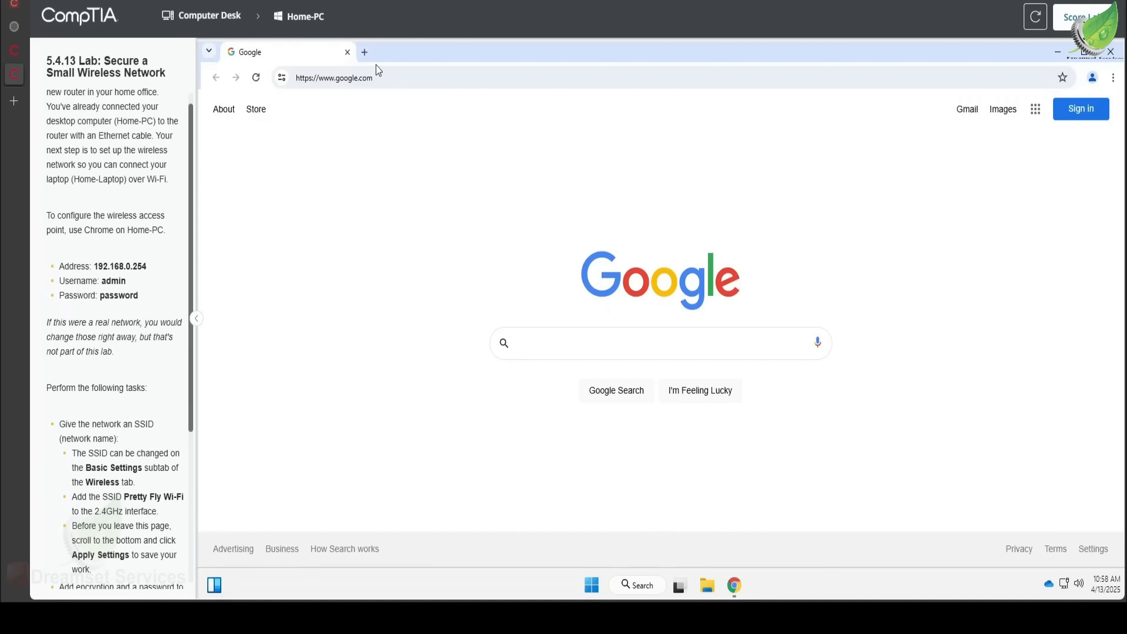
left_click(386, 81)
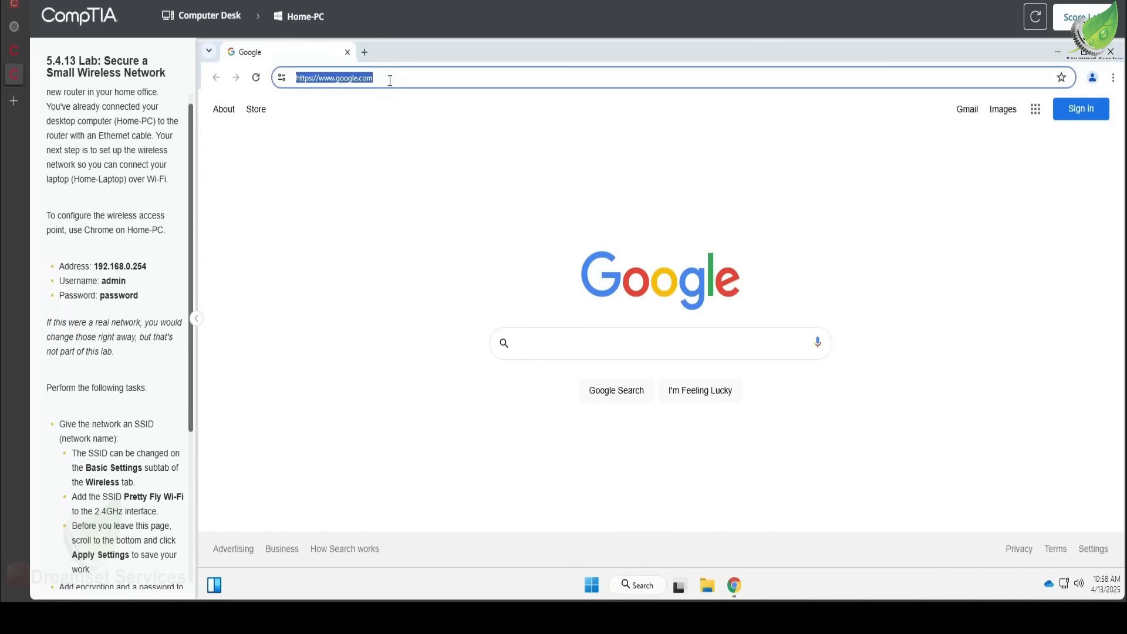
type("192.168.0.5")
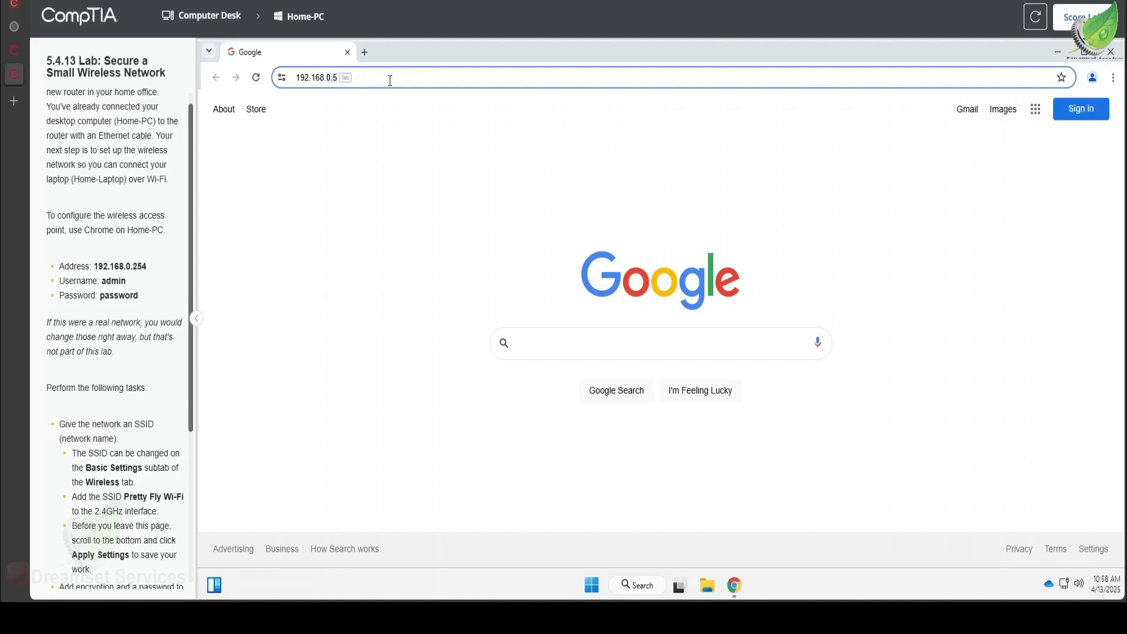
key("BackSpace")
type("254")
key("Return")
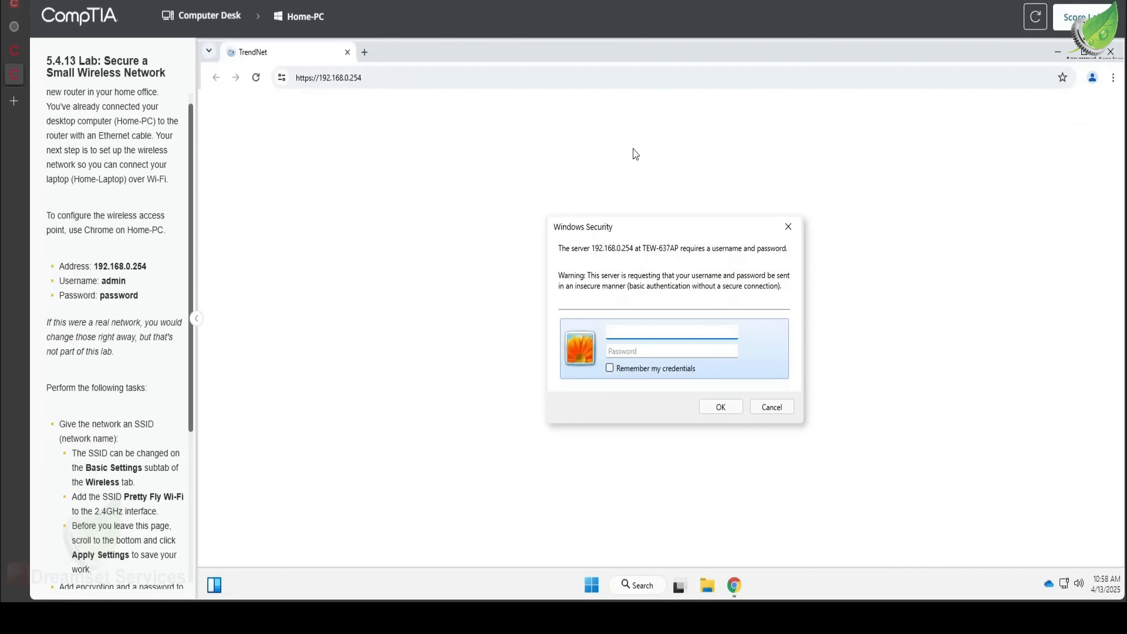
Sign in to the access point with the username admin and the account password from the lab instructions.
type("admin")
key("Tab")
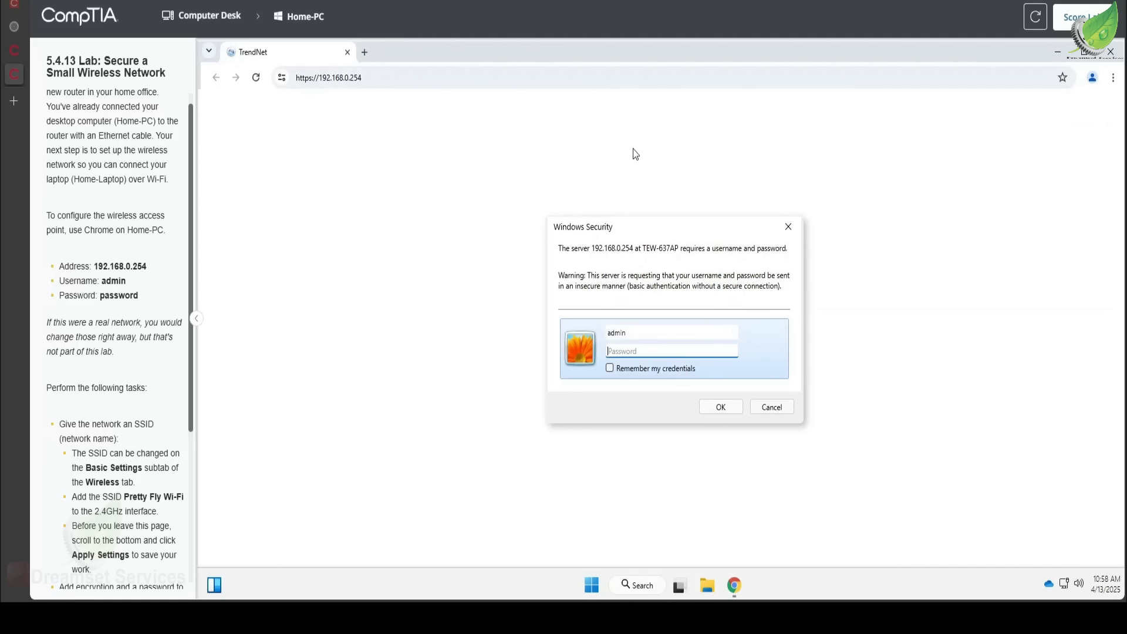
type("p")
key("Return")
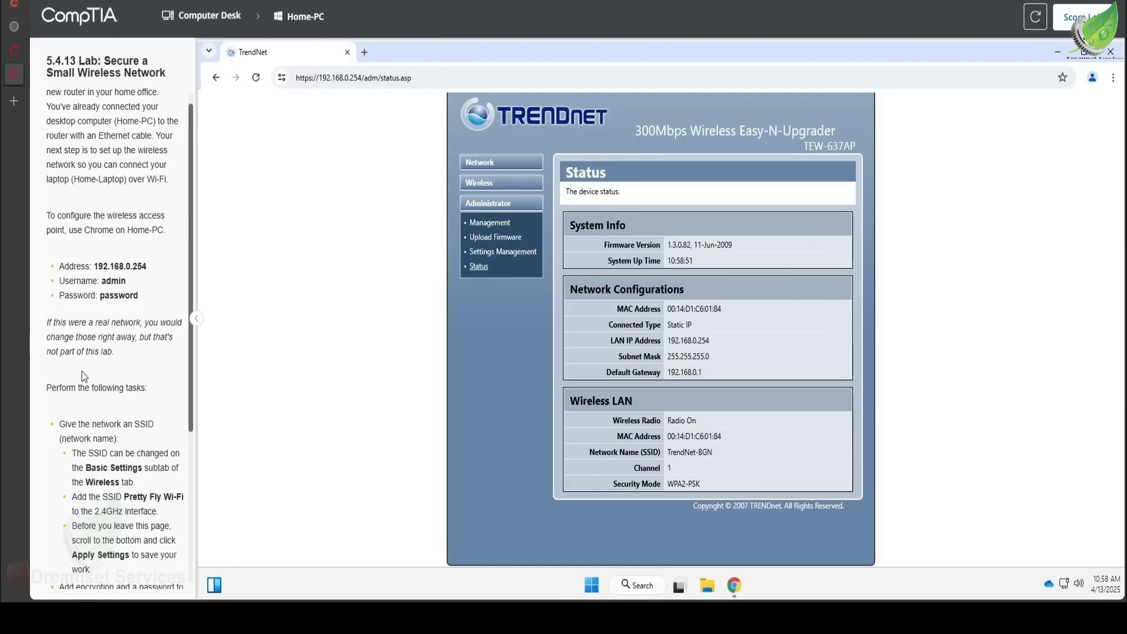
Set the wireless name (SSID) to Pretty Fly Wi-Fi in the access point's basic wireless settings.
scroll(83, 371, "down", 3)
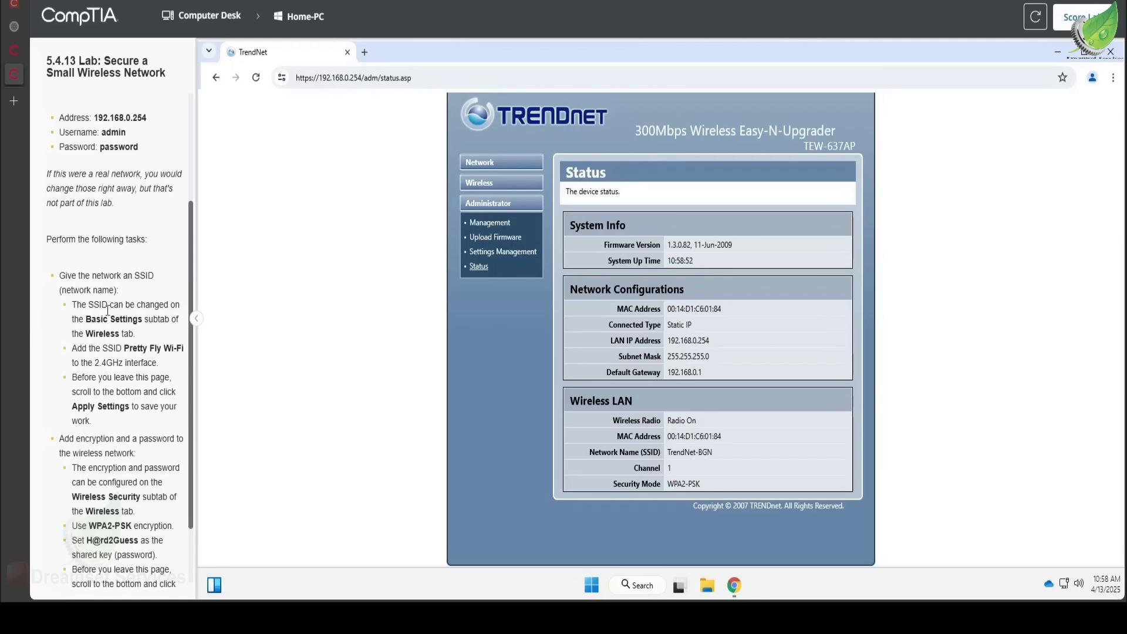
left_click(499, 188)
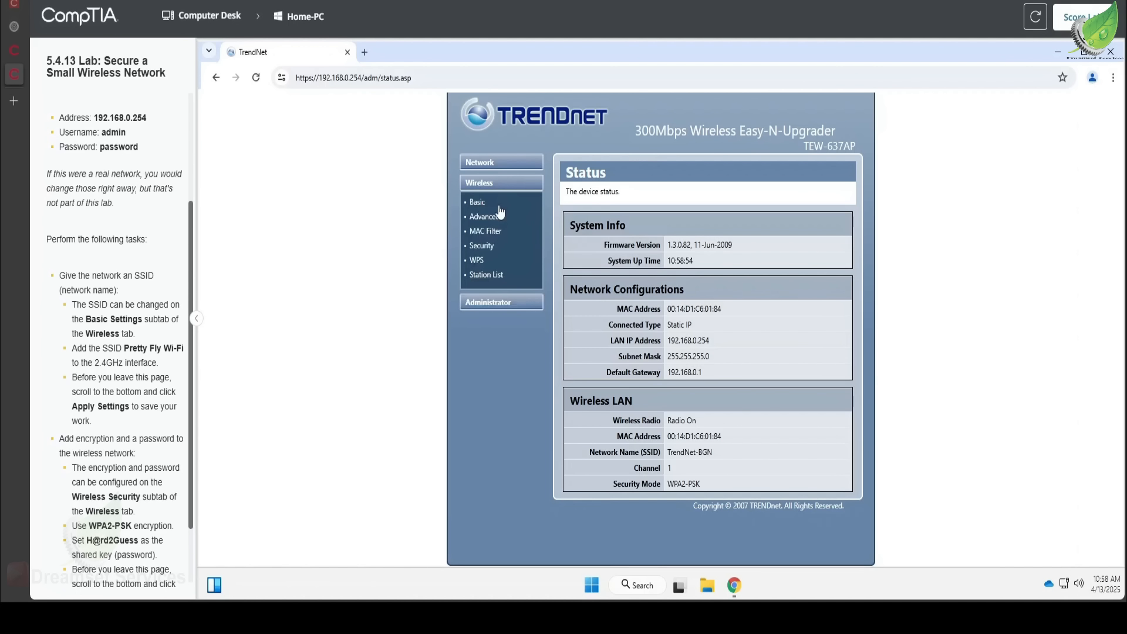
left_click(477, 202)
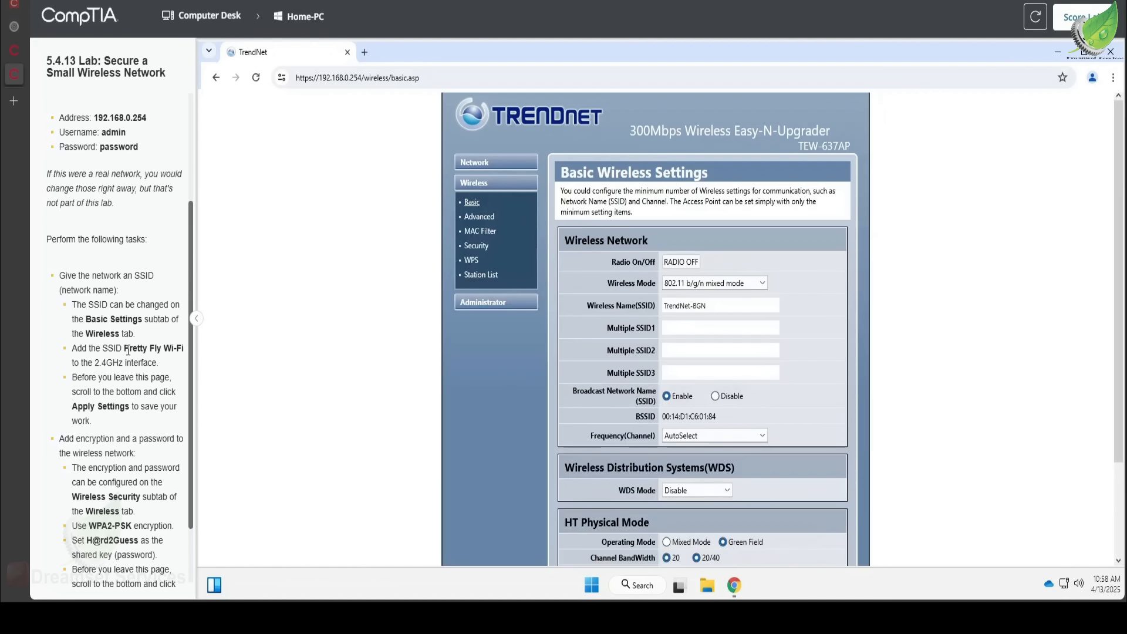
left_click_drag(125, 350, 189, 351)
key("ctrl+c")
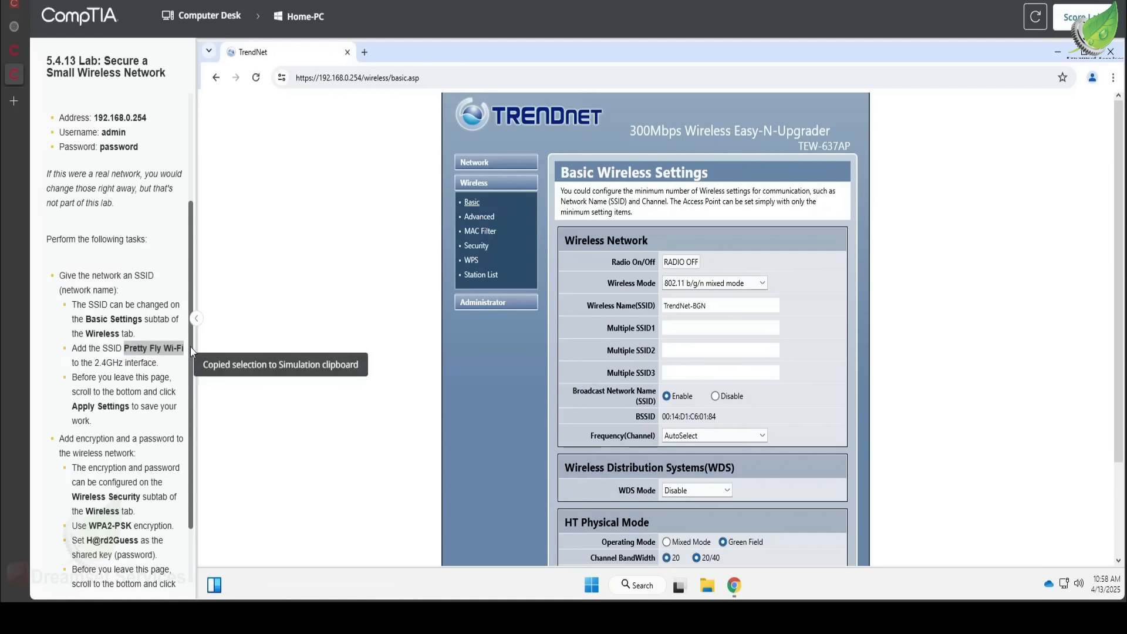
left_click_drag(744, 302, 600, 291)
key("ctrl+v")
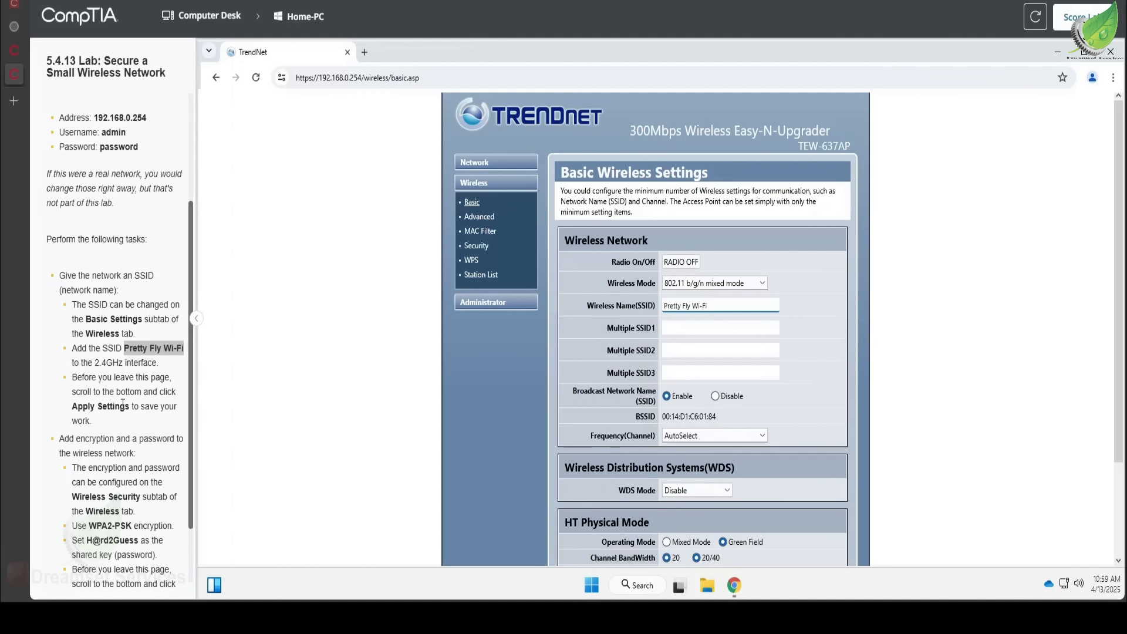
Apply the basic wireless settings and submit the username admin with the account password to authenticate again.
scroll(654, 344, "down", 3)
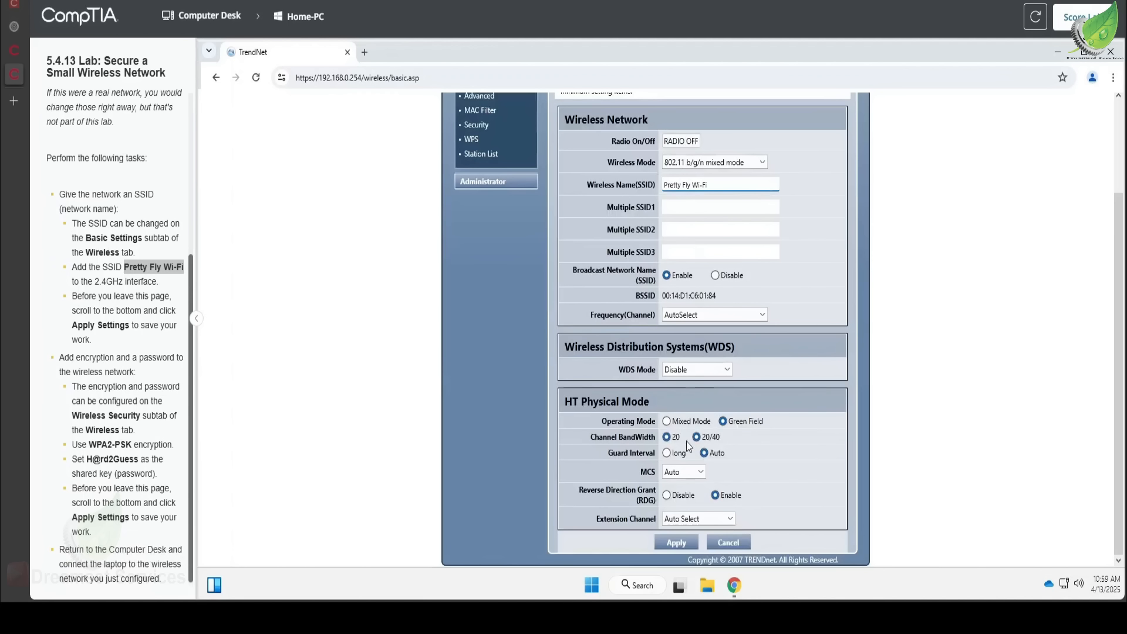
left_click(678, 540)
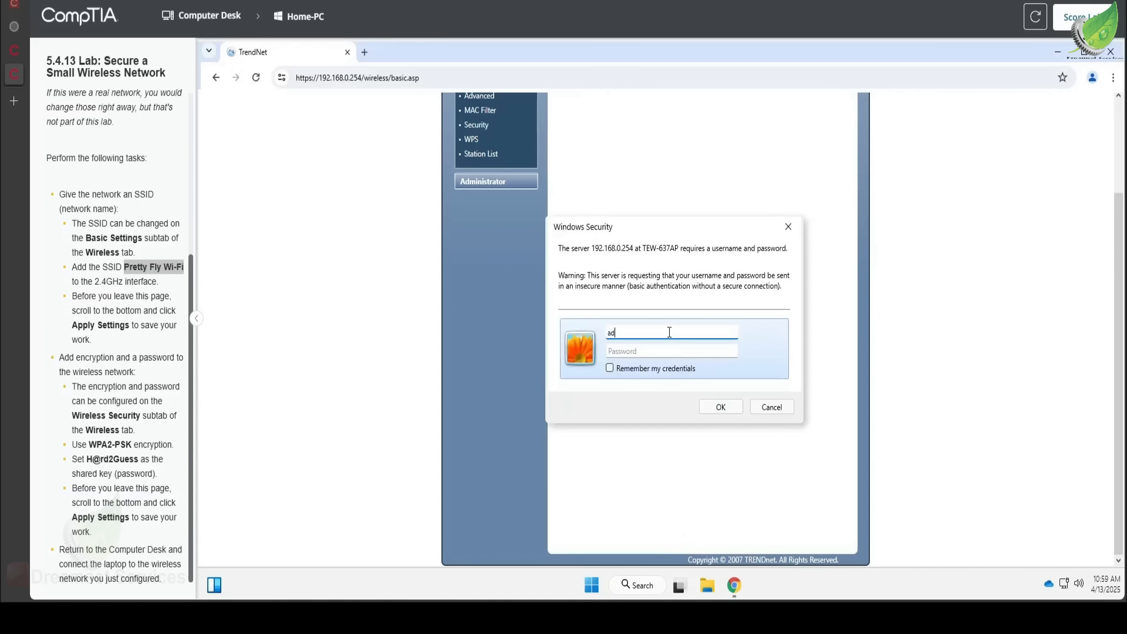
key("Tab")
type("adm")
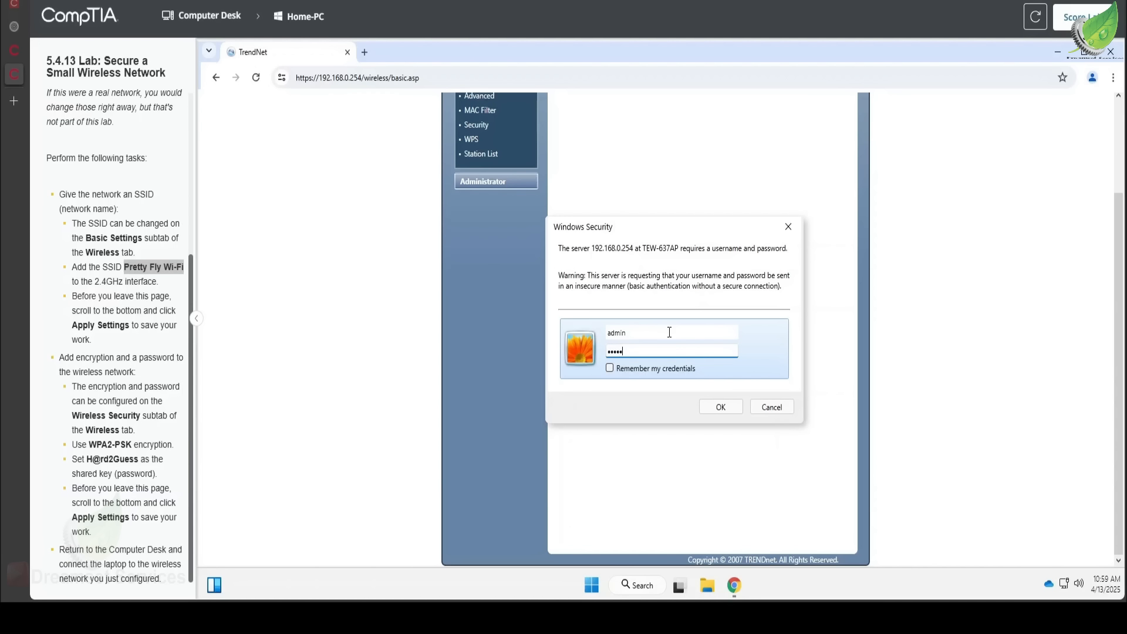
key("Return")
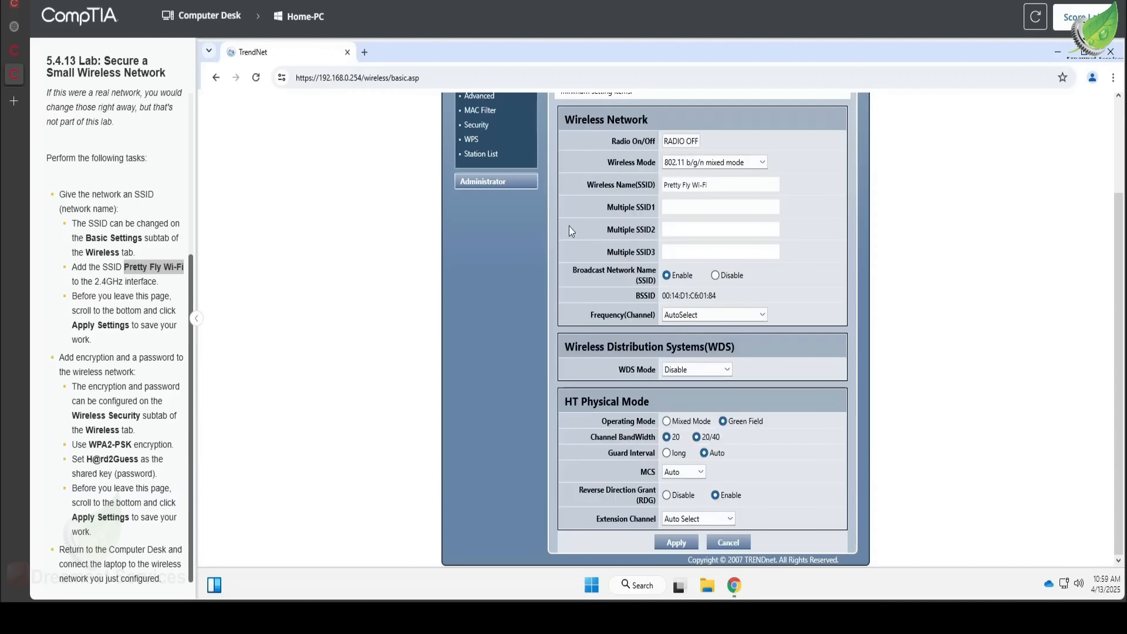
Set the security mode of the Pretty Fly Wi-Fi network to WPA2-PSK in the wireless security settings.
scroll(551, 226, "up", 3)
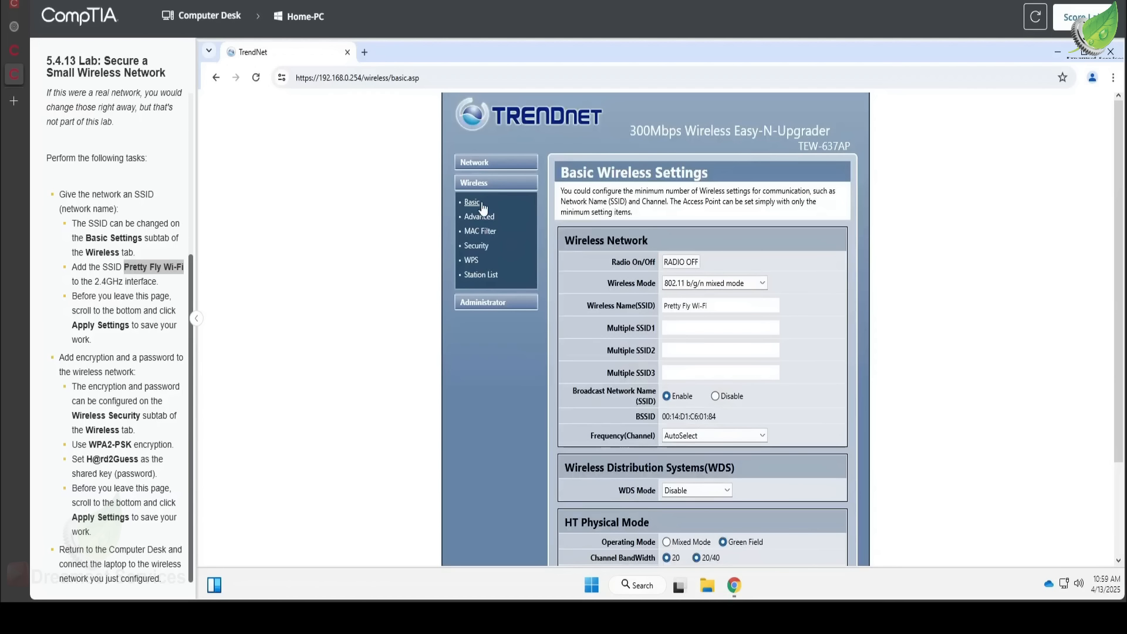
left_click(488, 246)
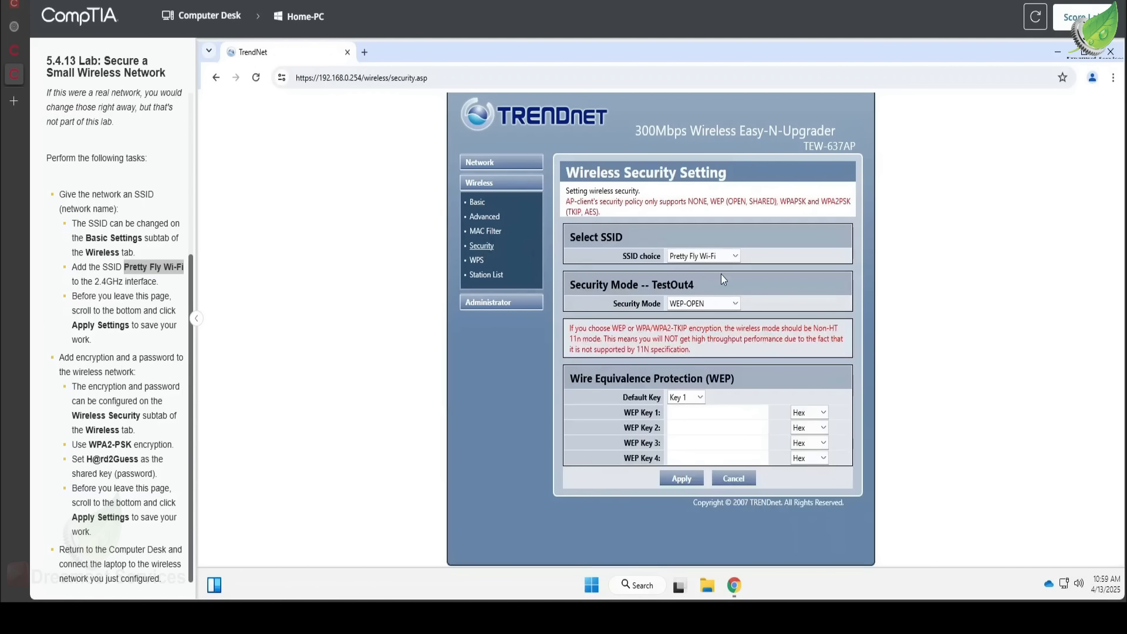
left_click(732, 302)
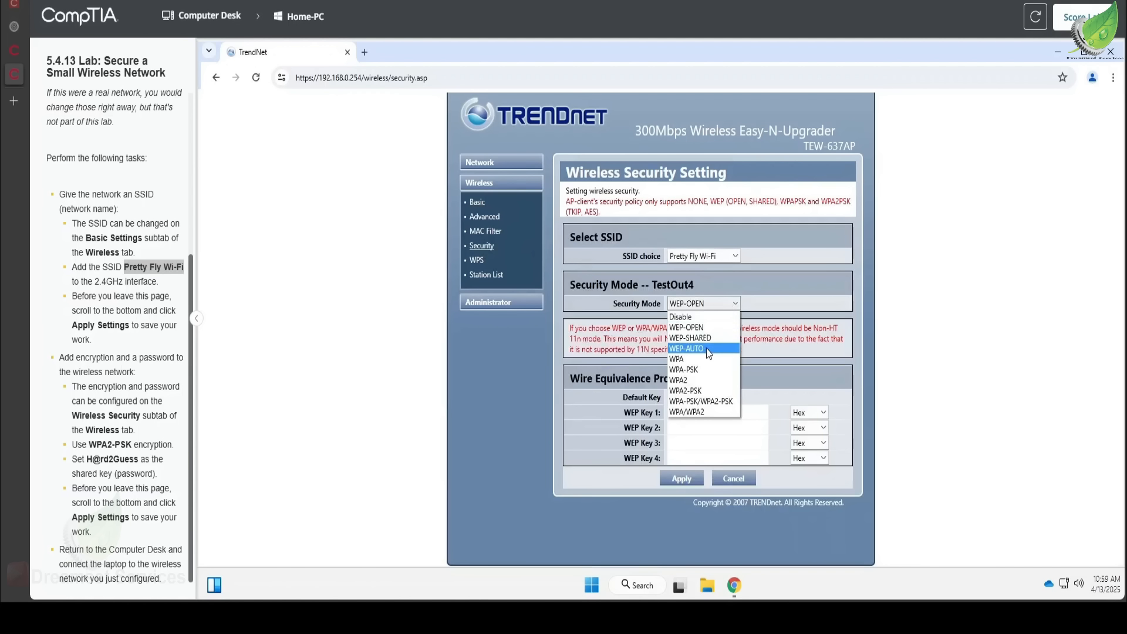
left_click(708, 391)
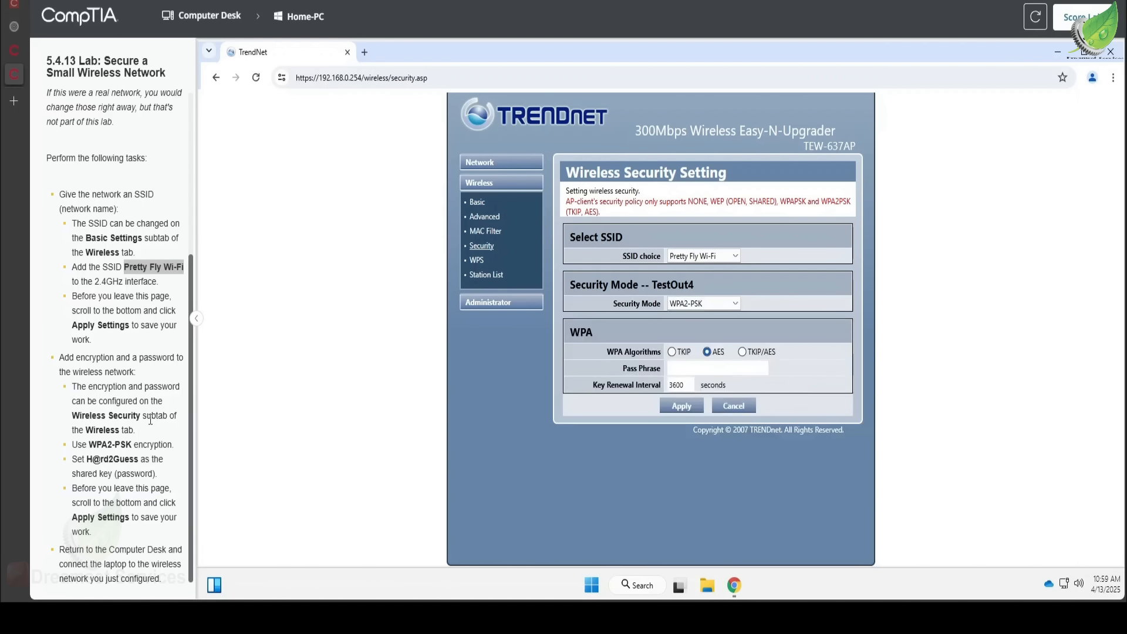
Copy the shared key from the lab instructions into the WPA pass phrase and apply the security settings.
left_click_drag(85, 459, 139, 460)
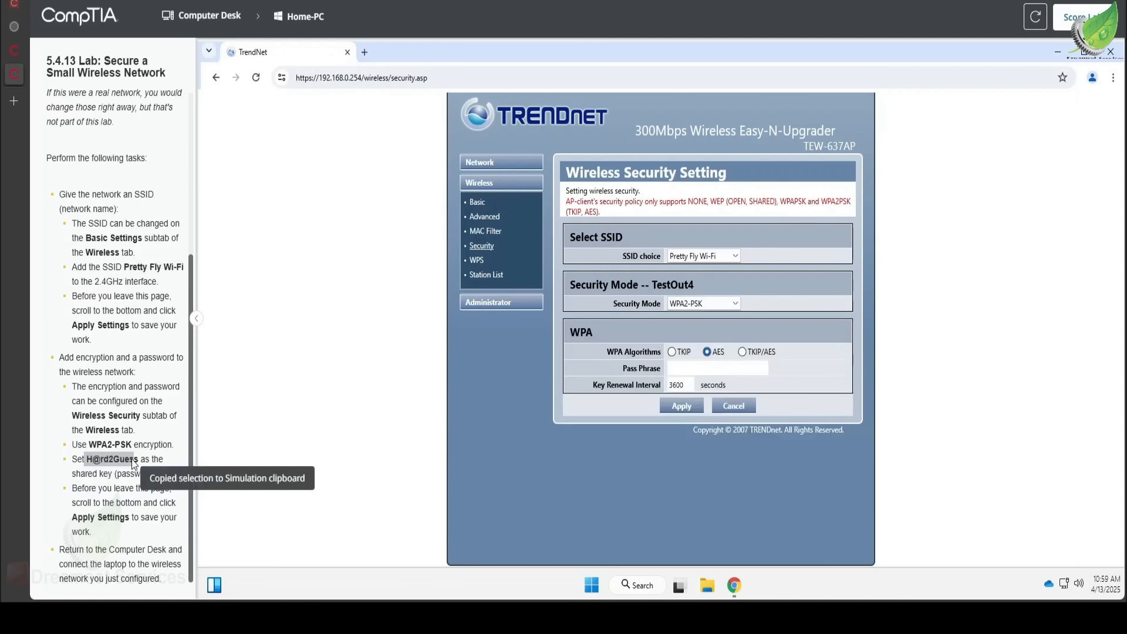
left_click(88, 461)
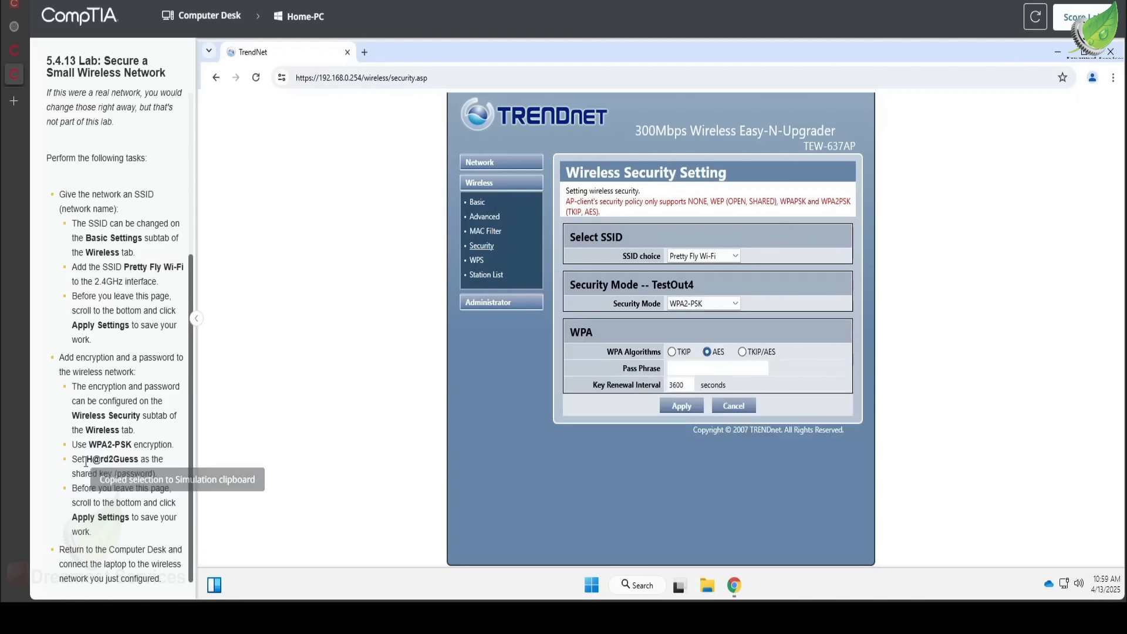
left_click_drag(88, 461, 140, 464)
left_click(88, 459)
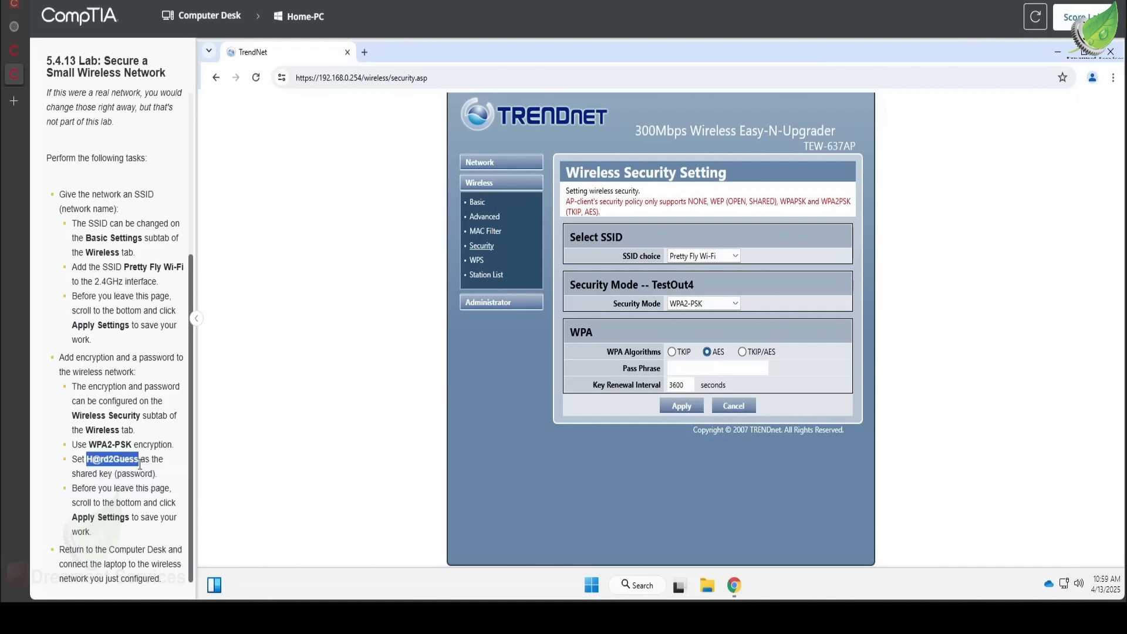
left_click_drag(140, 464, 140, 464)
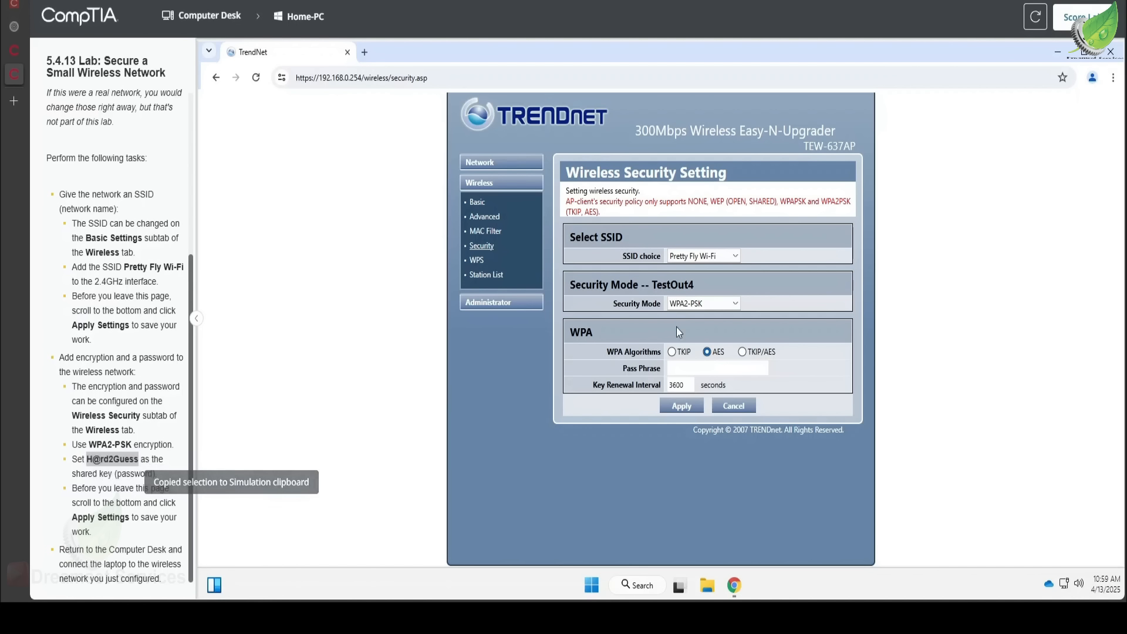
left_click(702, 366)
key("ctrl+v")
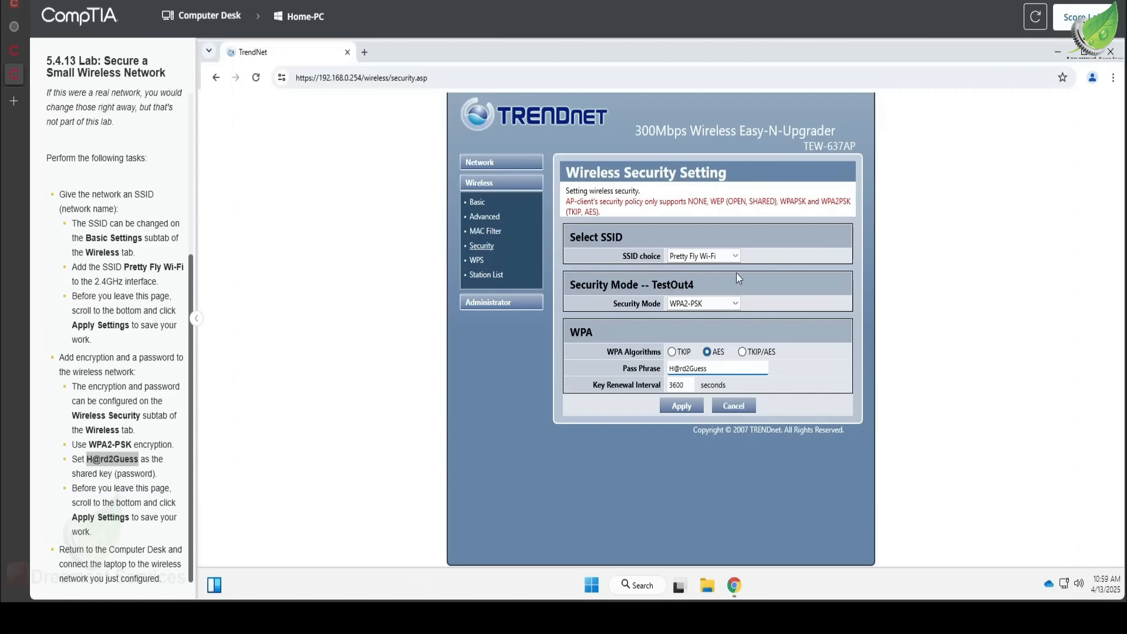
left_click(681, 406)
Return to the Computer Desk and open the list of available Wi-Fi networks on Home-Laptop.
left_click(198, 18)
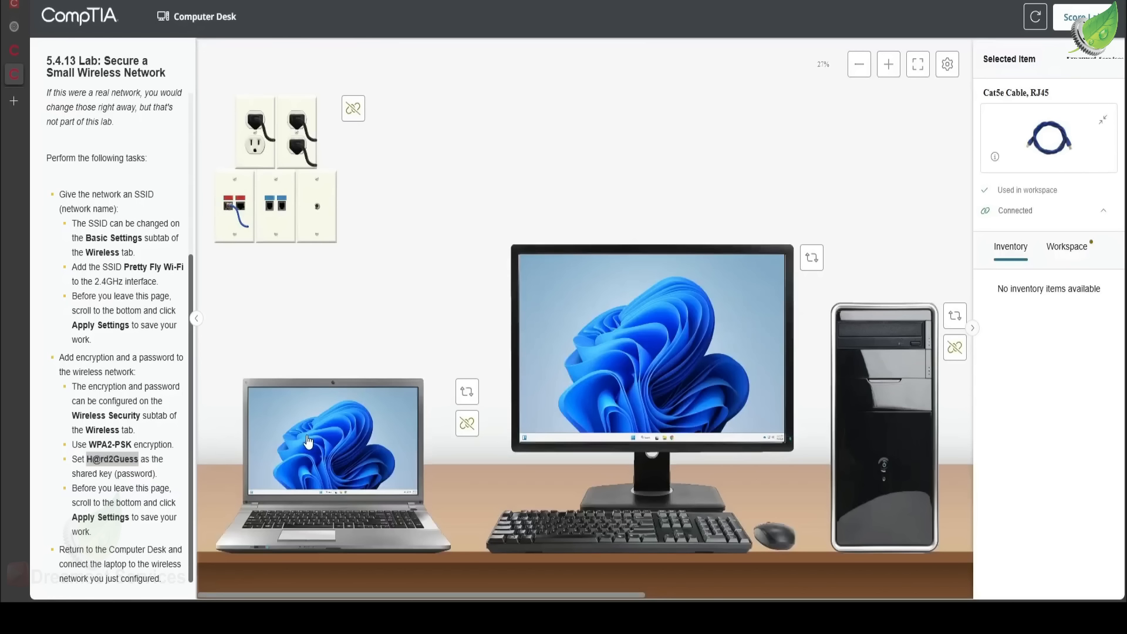
left_click(307, 441)
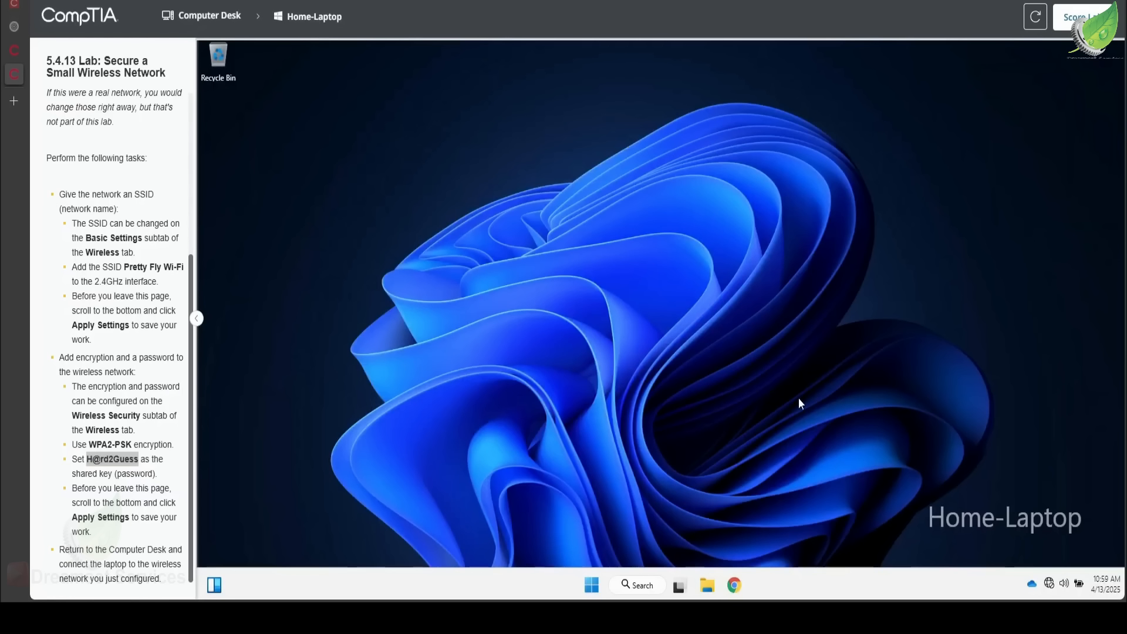
left_click(1050, 583)
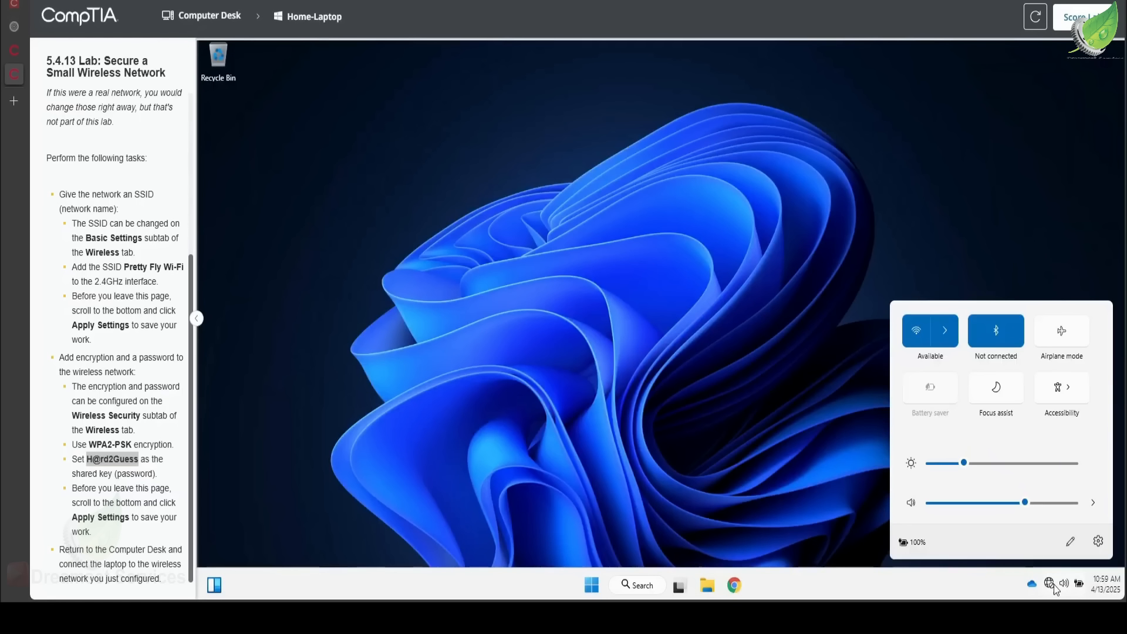
left_click(920, 339)
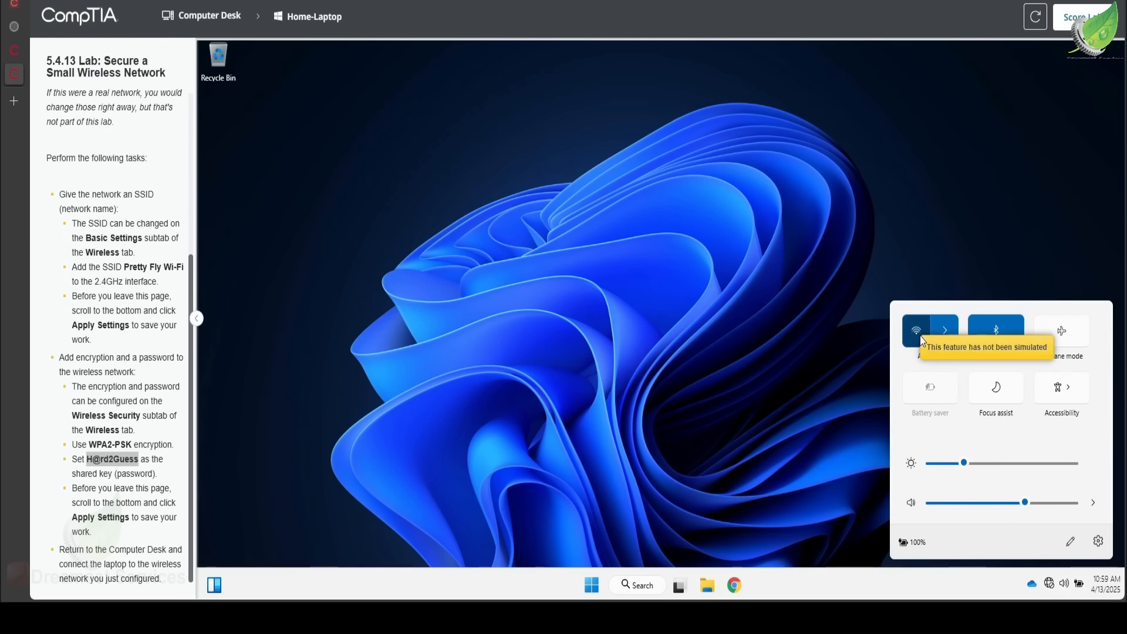
left_click(935, 336)
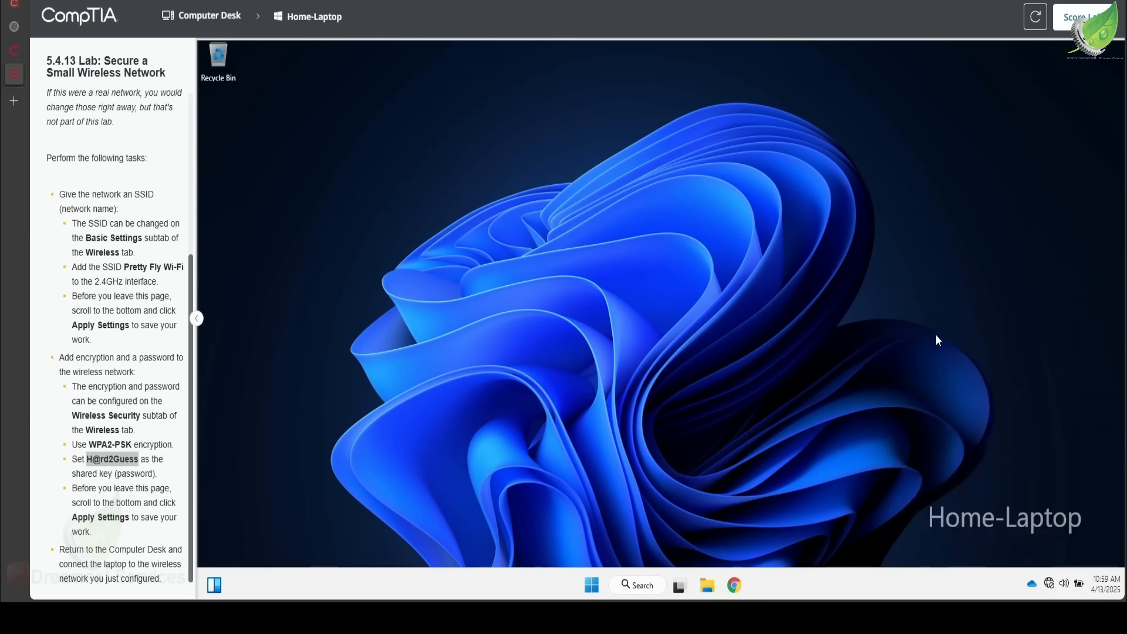
left_click(1054, 583)
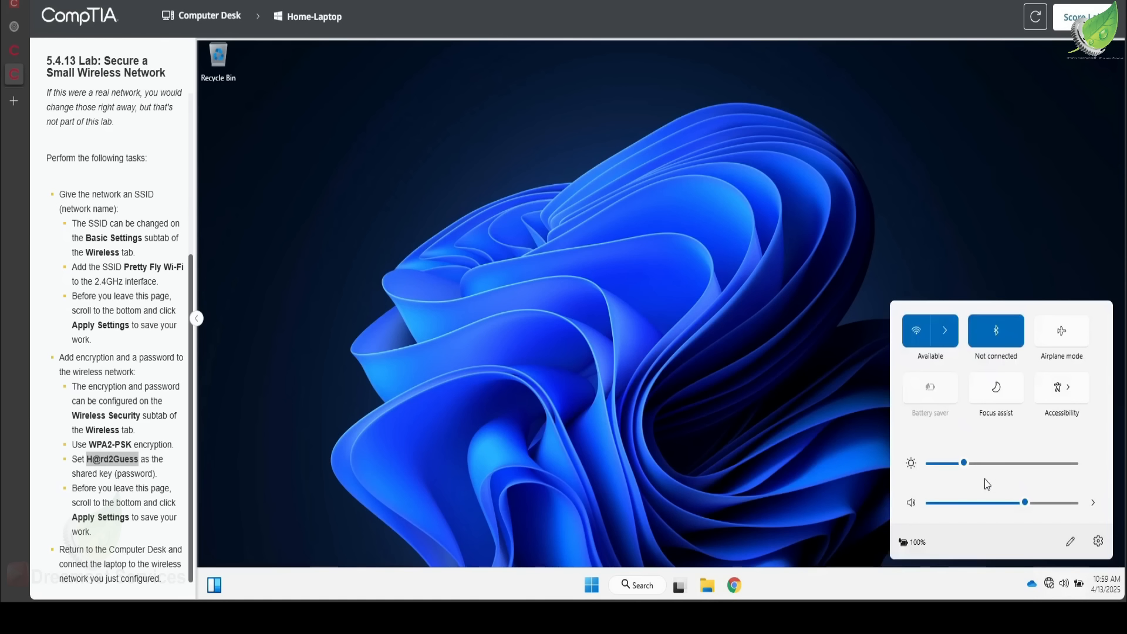
left_click(953, 333)
Connect Home-Laptop to the Pretty Fly Wi-Fi network, pasting the network security key and keeping automatic connection enabled.
left_click(980, 345)
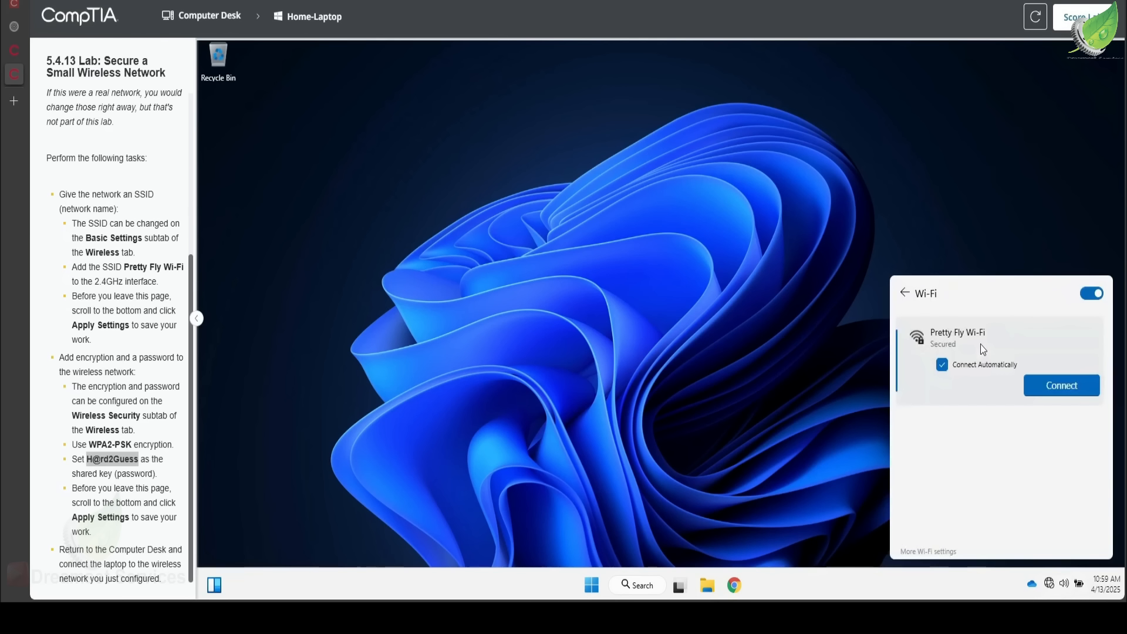
left_click(1055, 385)
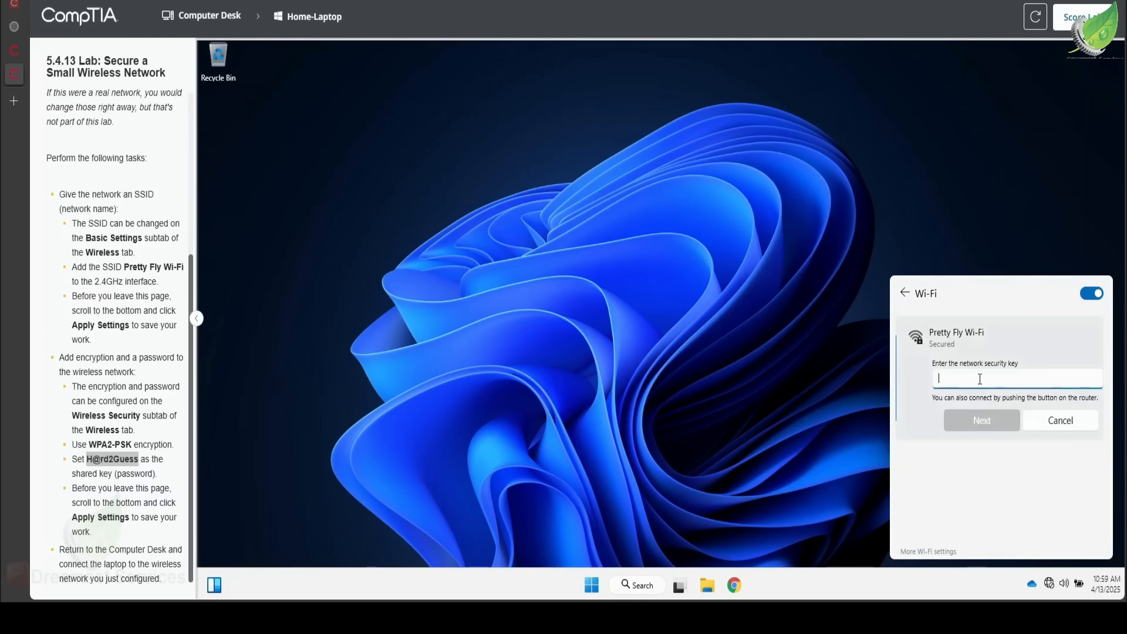
key("ctrl+v")
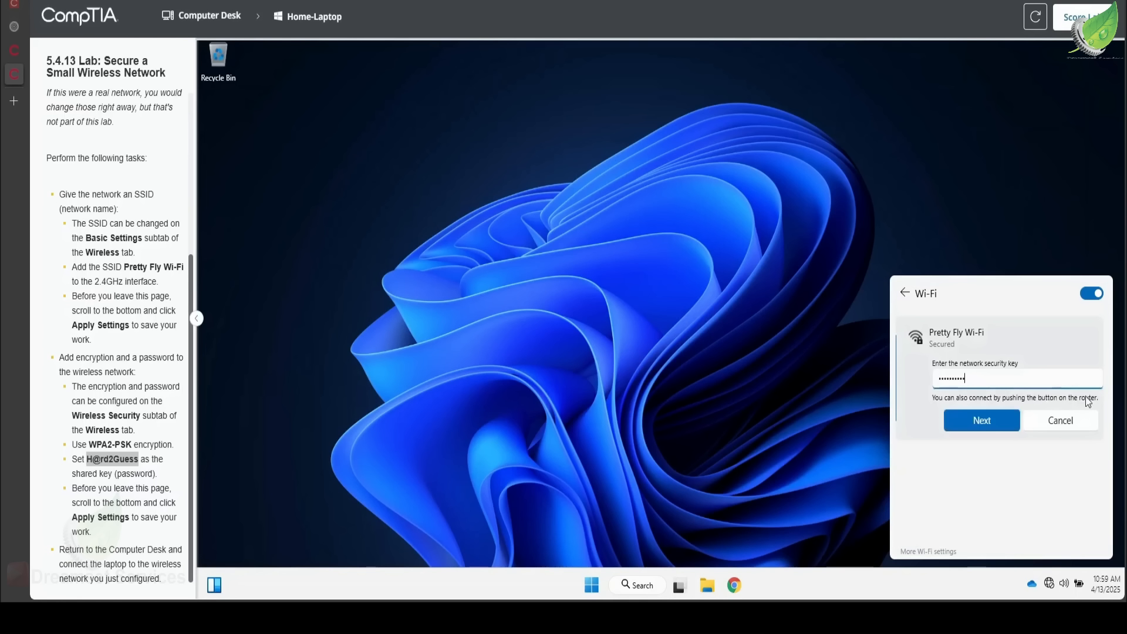
left_click(985, 415)
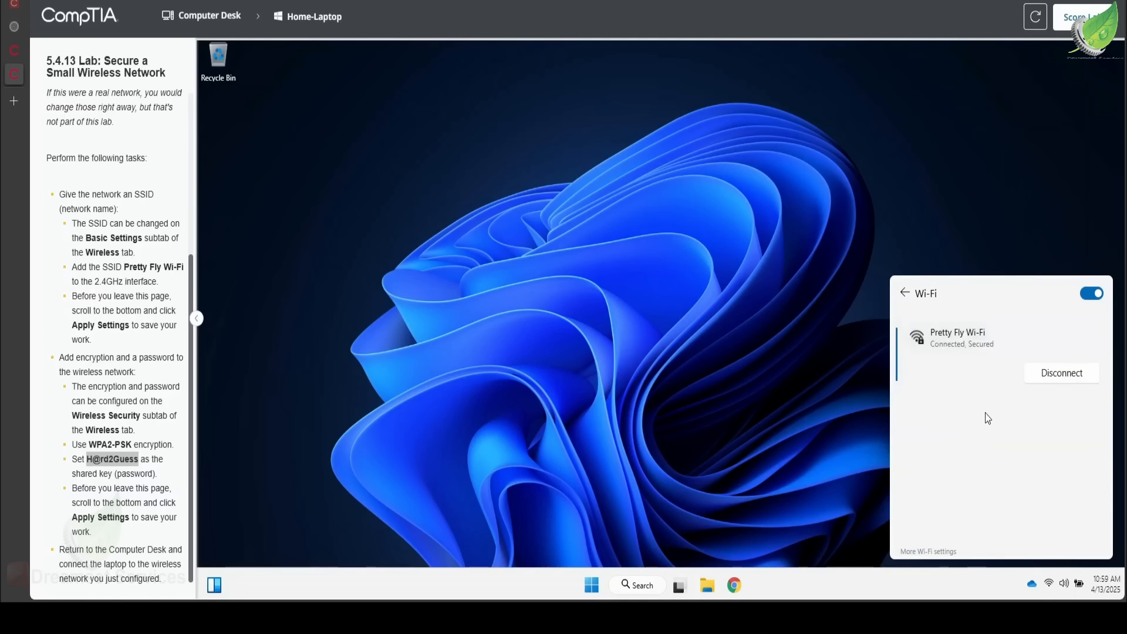
left_click(709, 333)
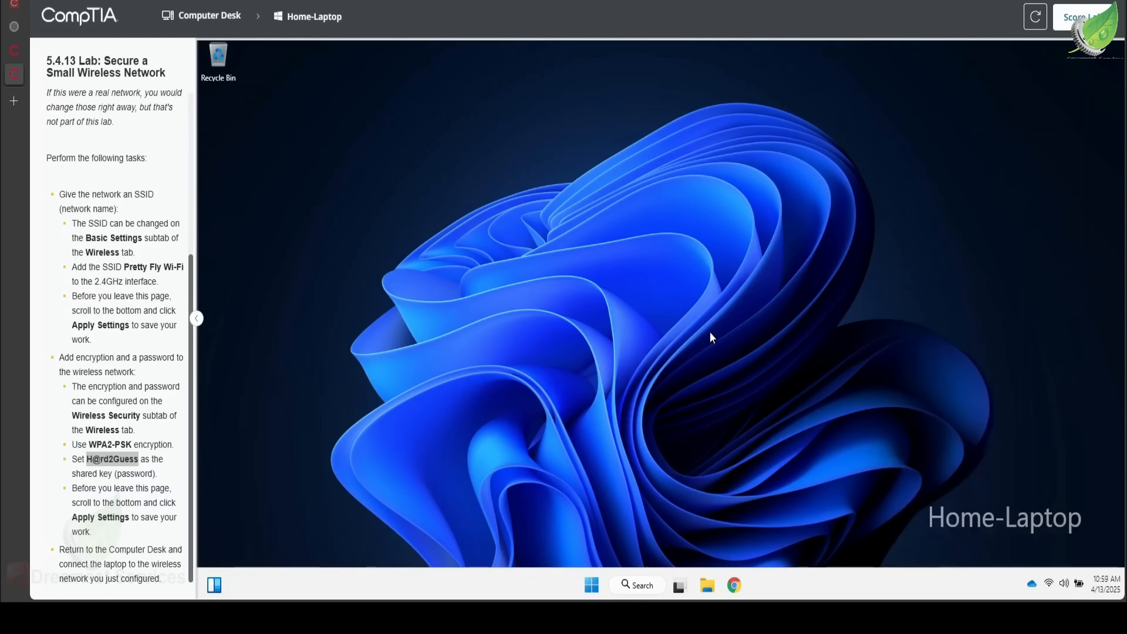
Test the laptop's internet access by searching Google for goo in the browser.
left_click(734, 585)
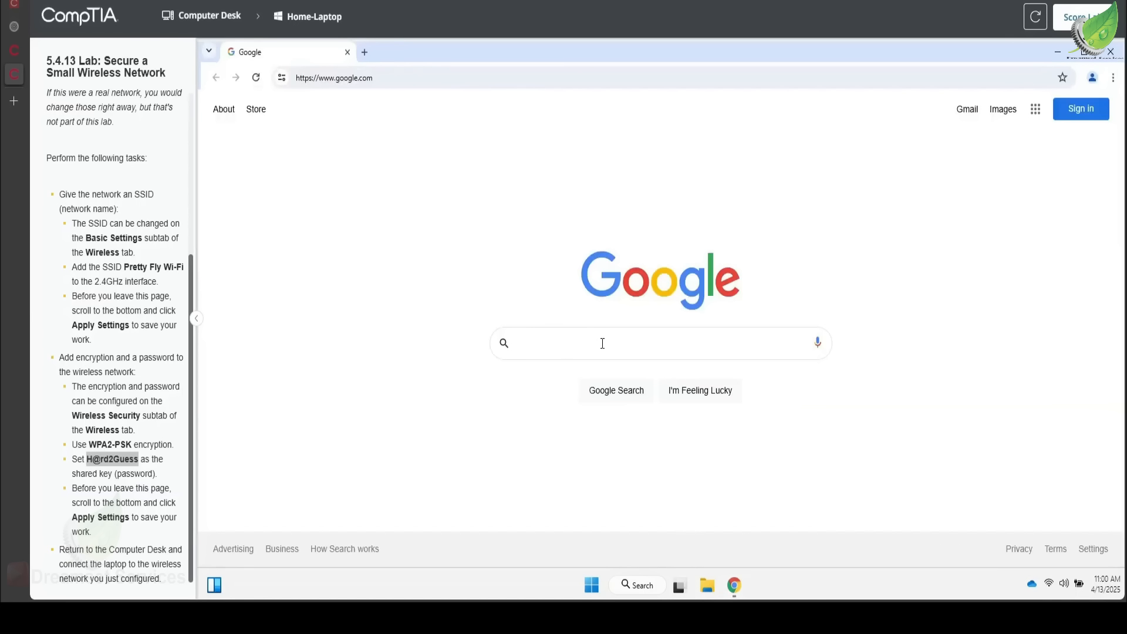
type("goo")
key("Return")
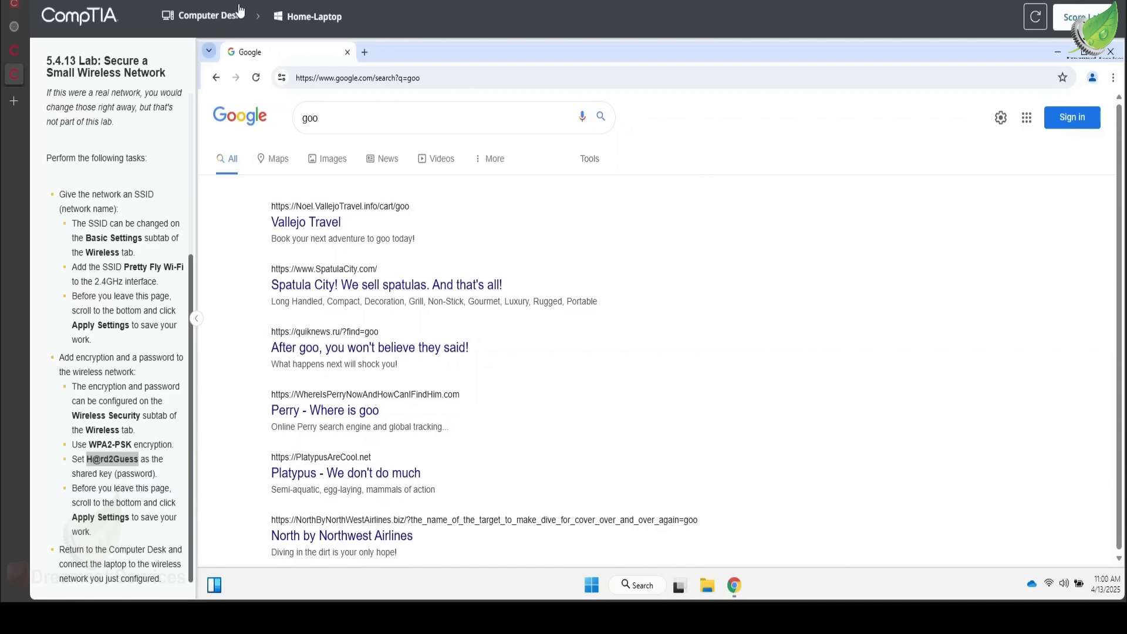
Return to the Computer Desk and examine the iPad up close from its Top view.
left_click(223, 12)
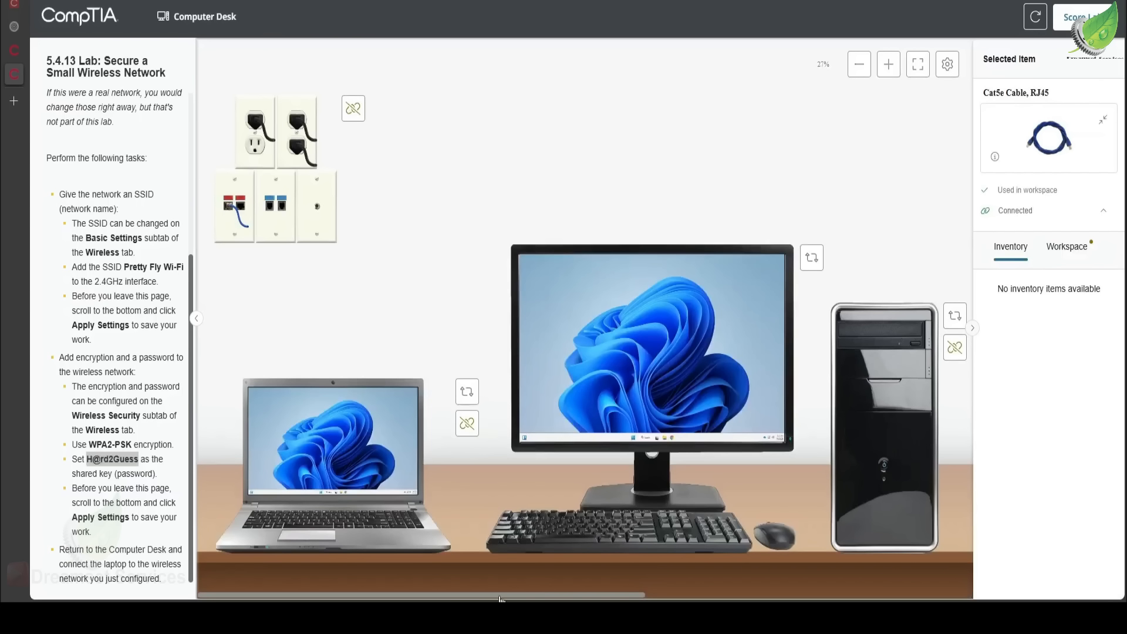
left_click_drag(503, 597, 847, 567)
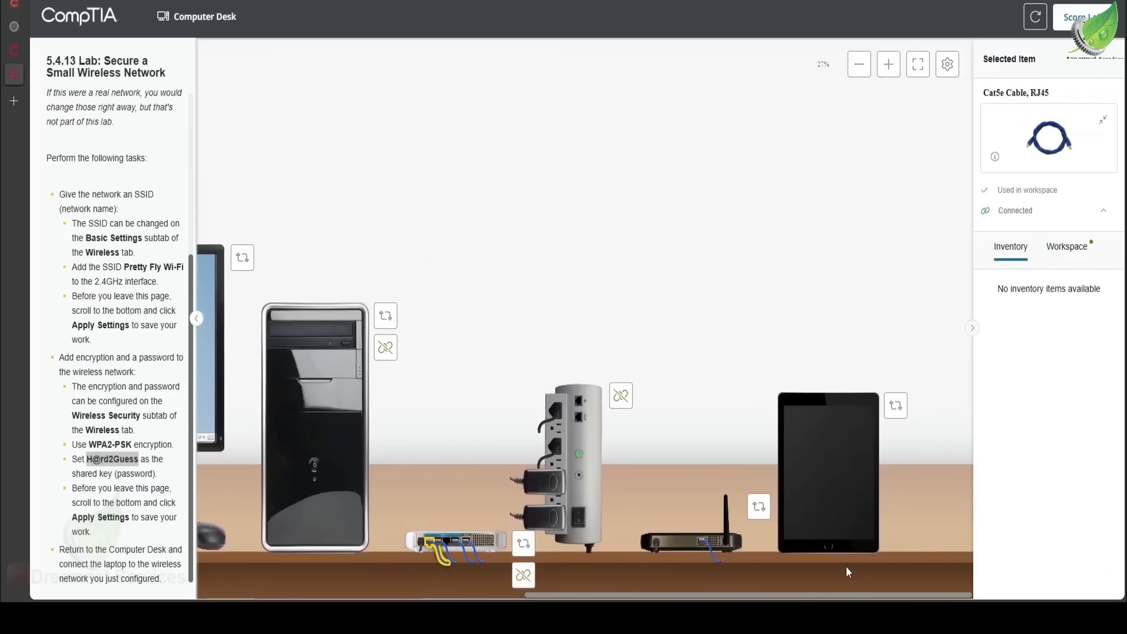
left_click(816, 498)
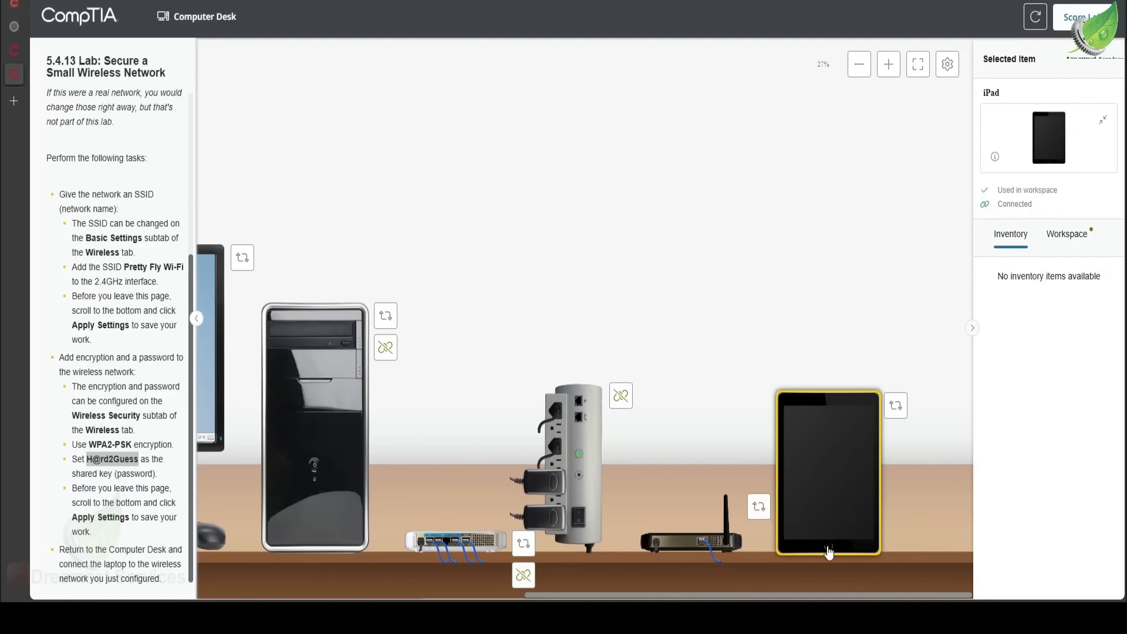
left_click(896, 405)
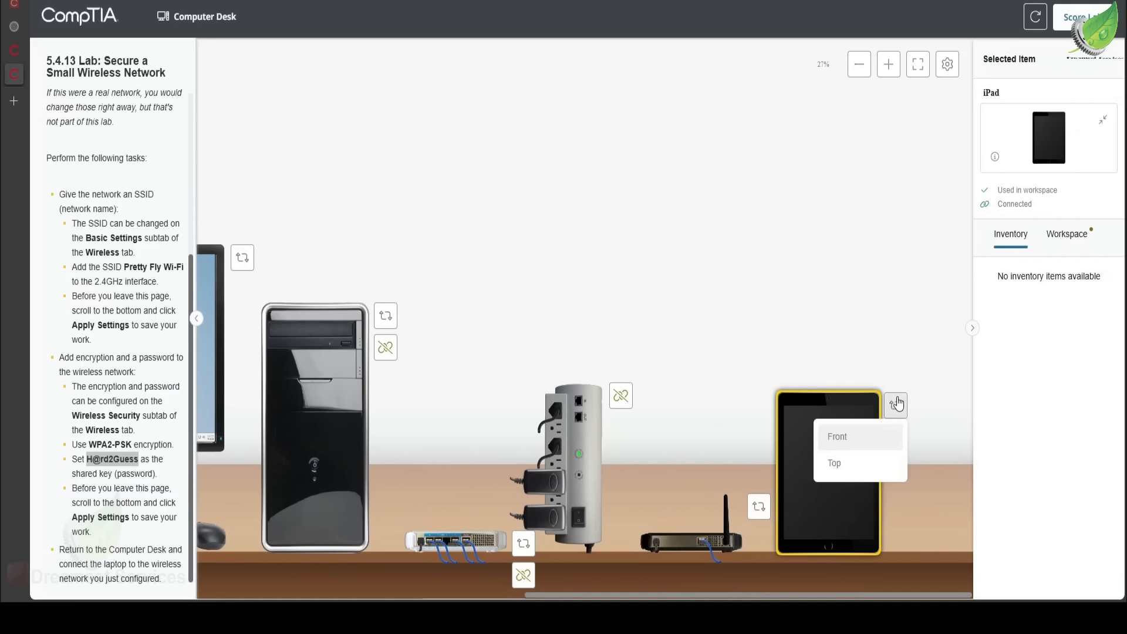
left_click(852, 467)
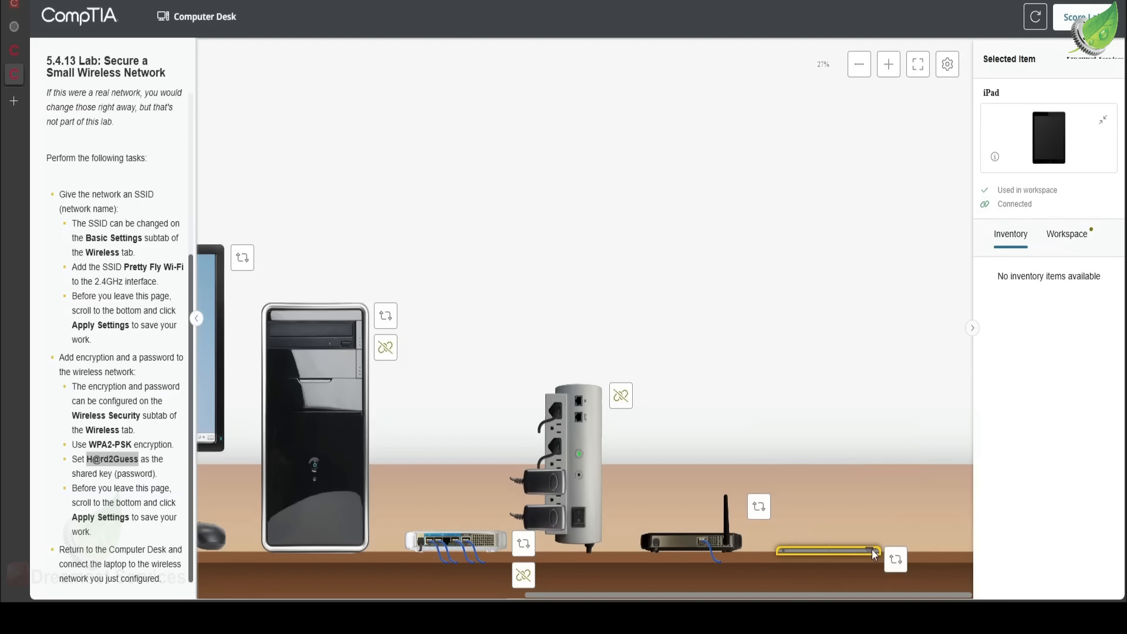
scroll(872, 548, "up", 3)
scroll(851, 529, "up", 3)
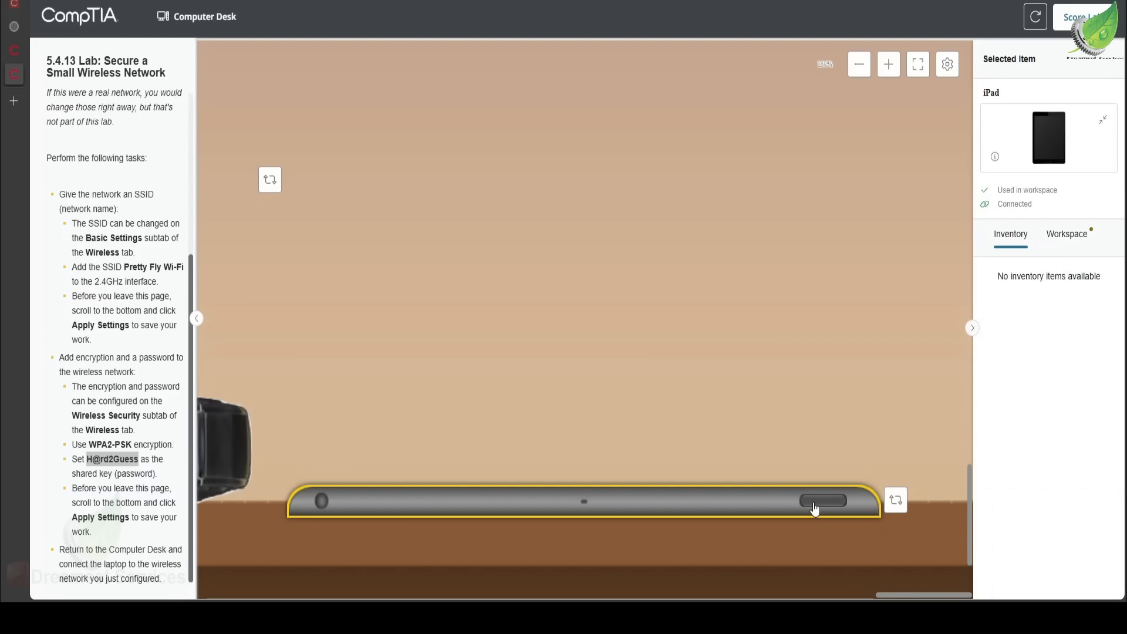
Switch the iPad back to its Front view, inspect its screen and home button, and list the workspace items.
left_click(895, 499)
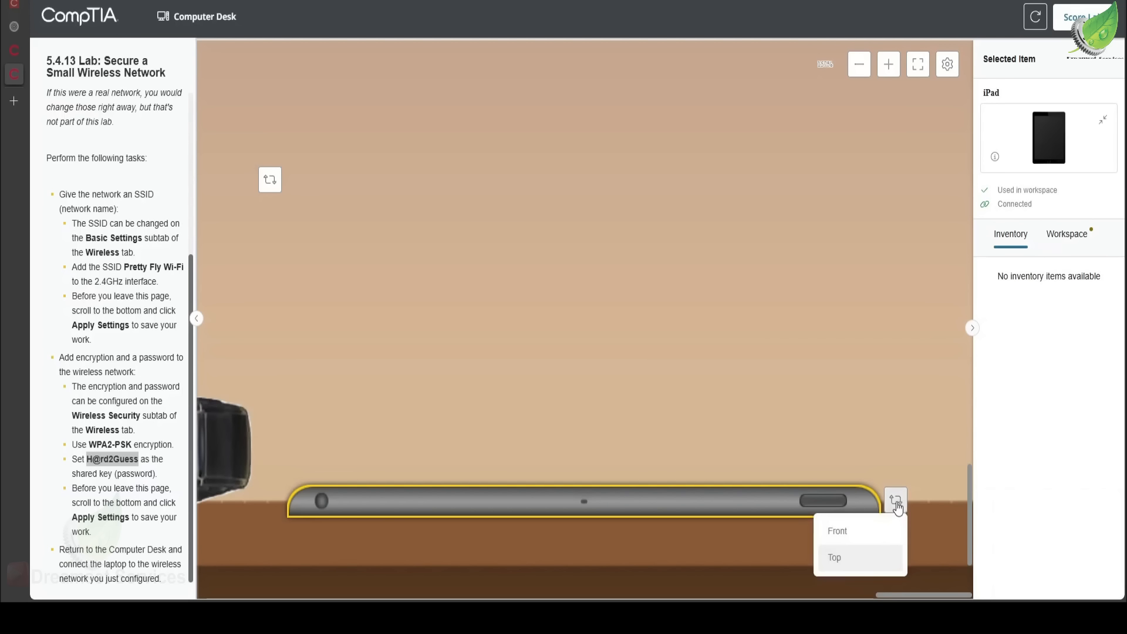
left_click(843, 534)
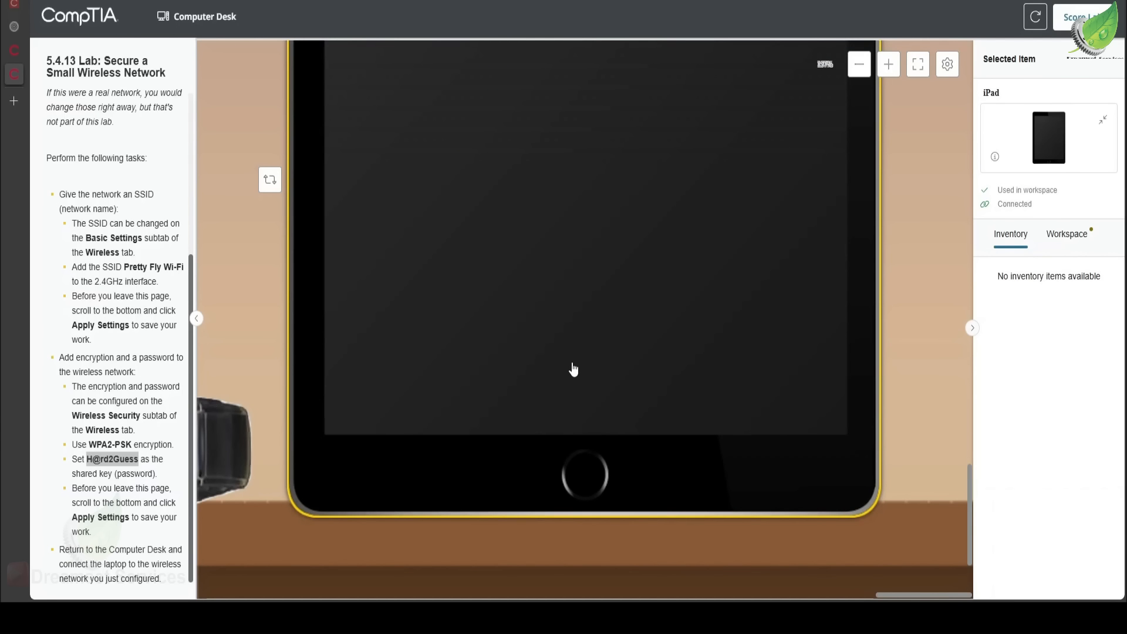
scroll(574, 369, "up", 4)
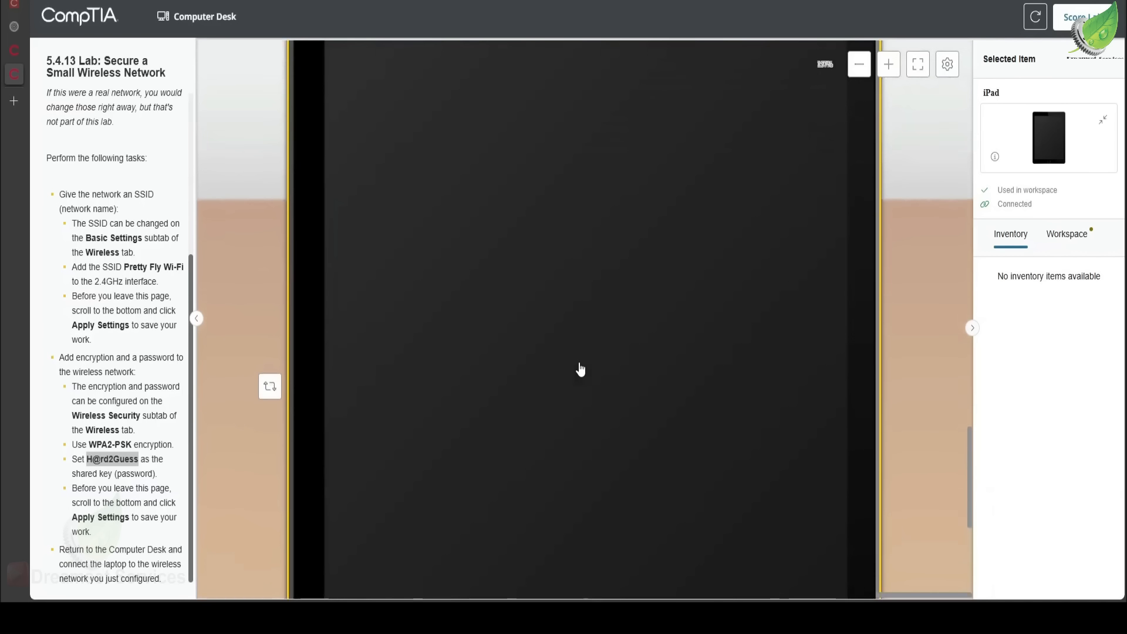
scroll(580, 369, "down", 2)
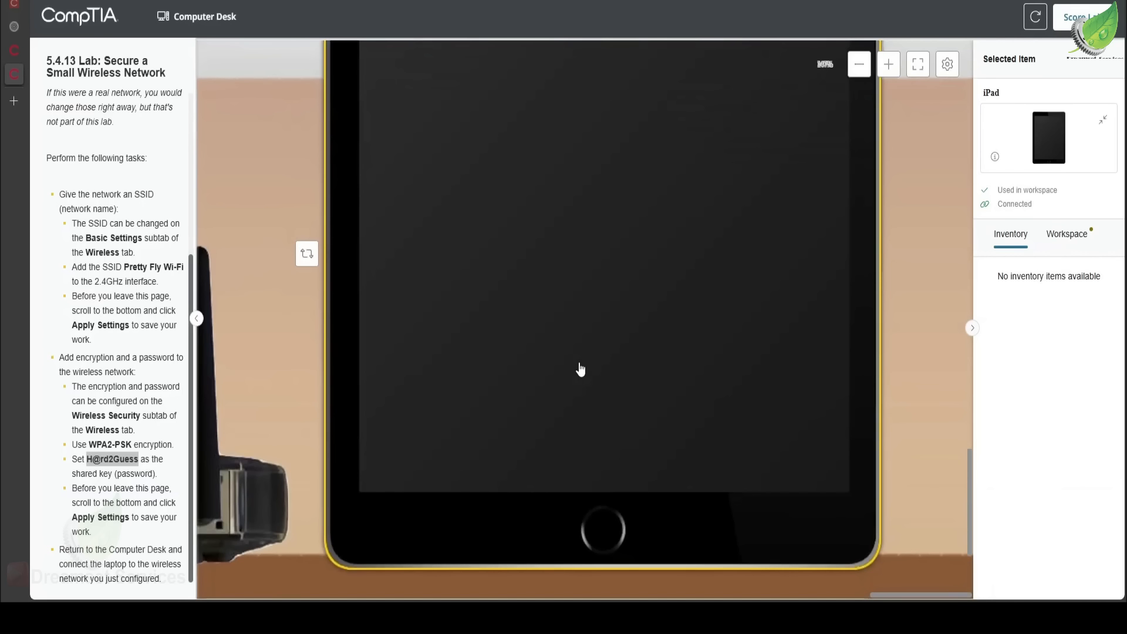
scroll(580, 369, "down", 3)
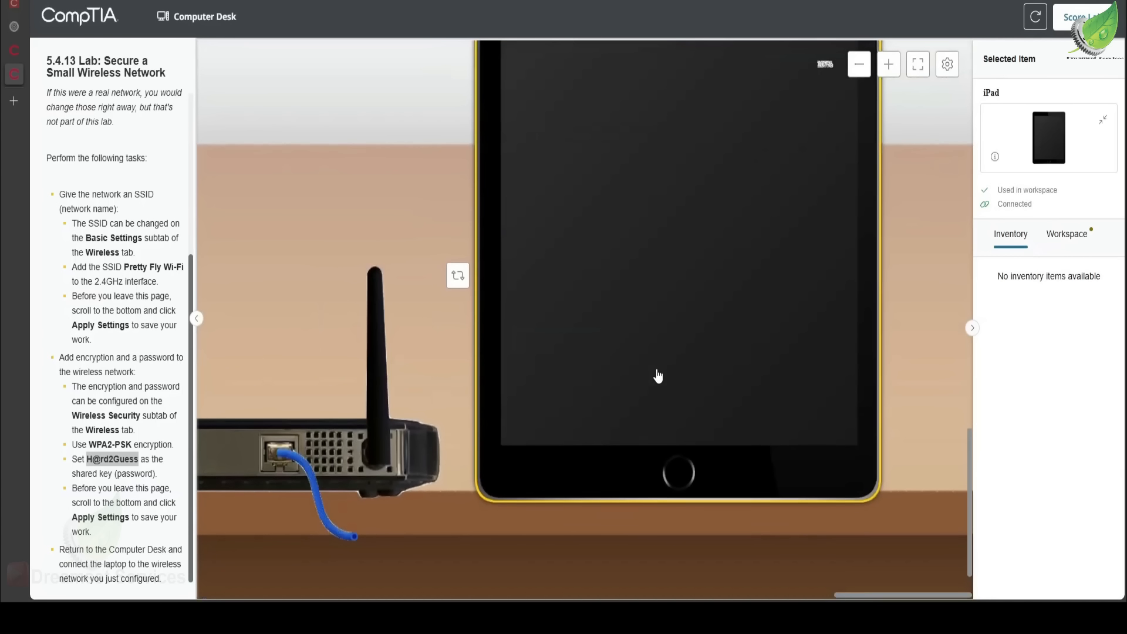
scroll(658, 375, "up", 4)
scroll(658, 376, "down", 4)
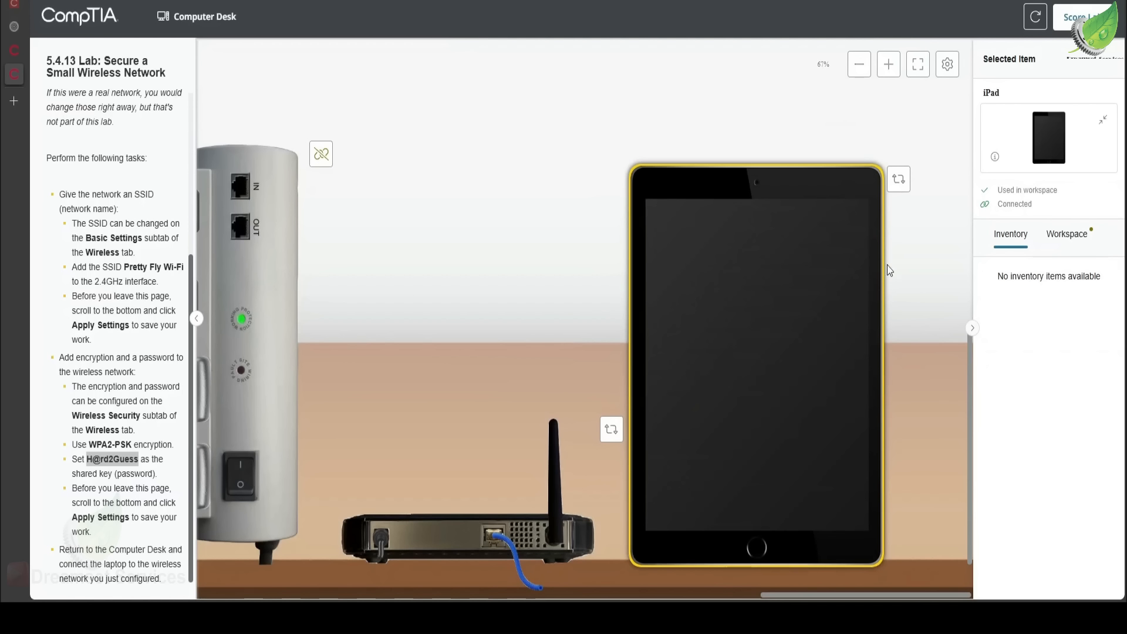
left_click(899, 183)
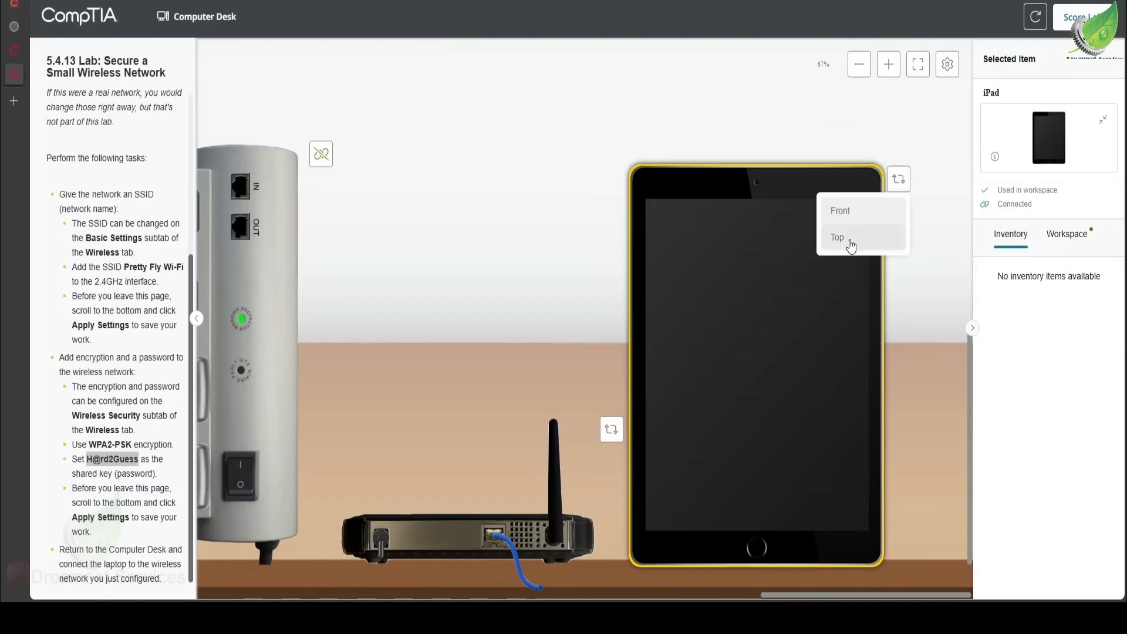
left_click(1080, 241)
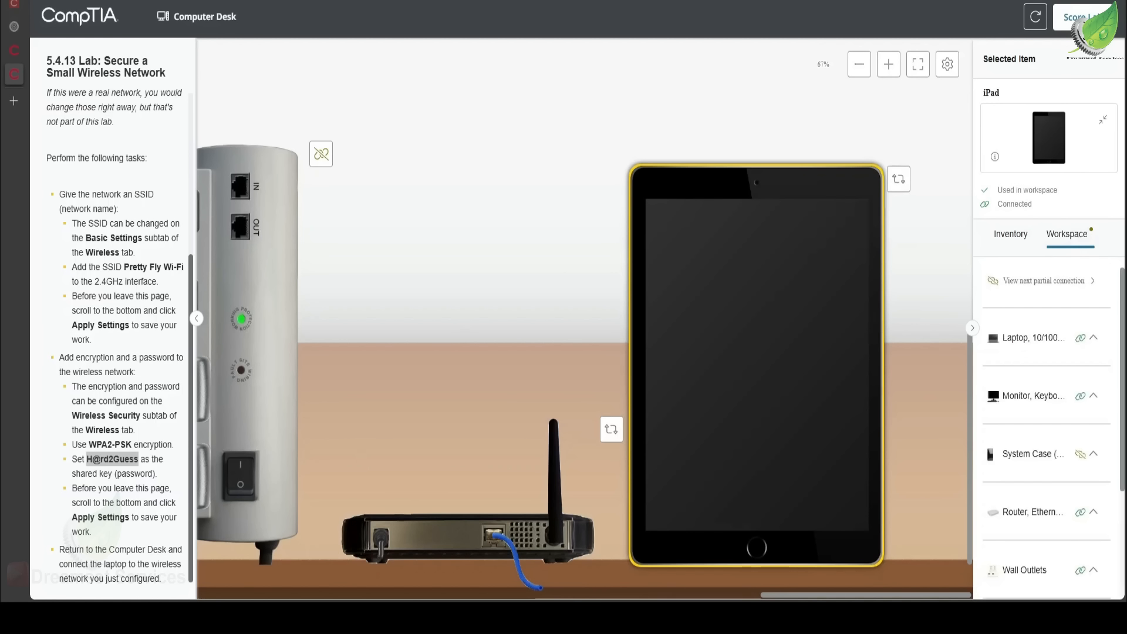
Submit the lab for scoring and confirm the submission.
left_click_drag(794, 598, 432, 572)
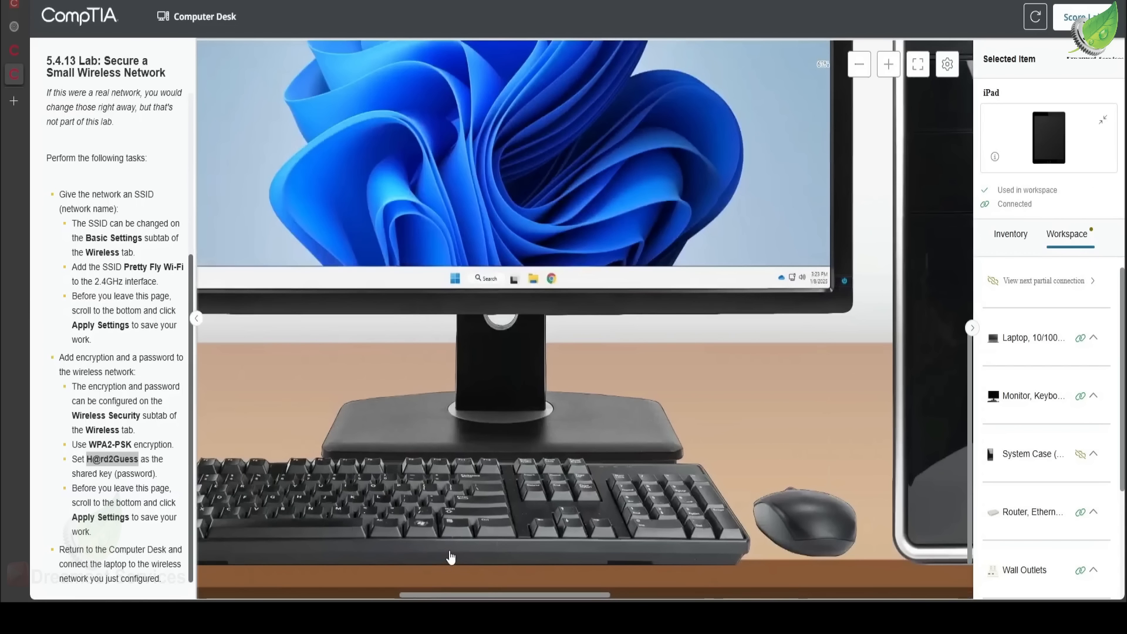
scroll(430, 567, "down", 2)
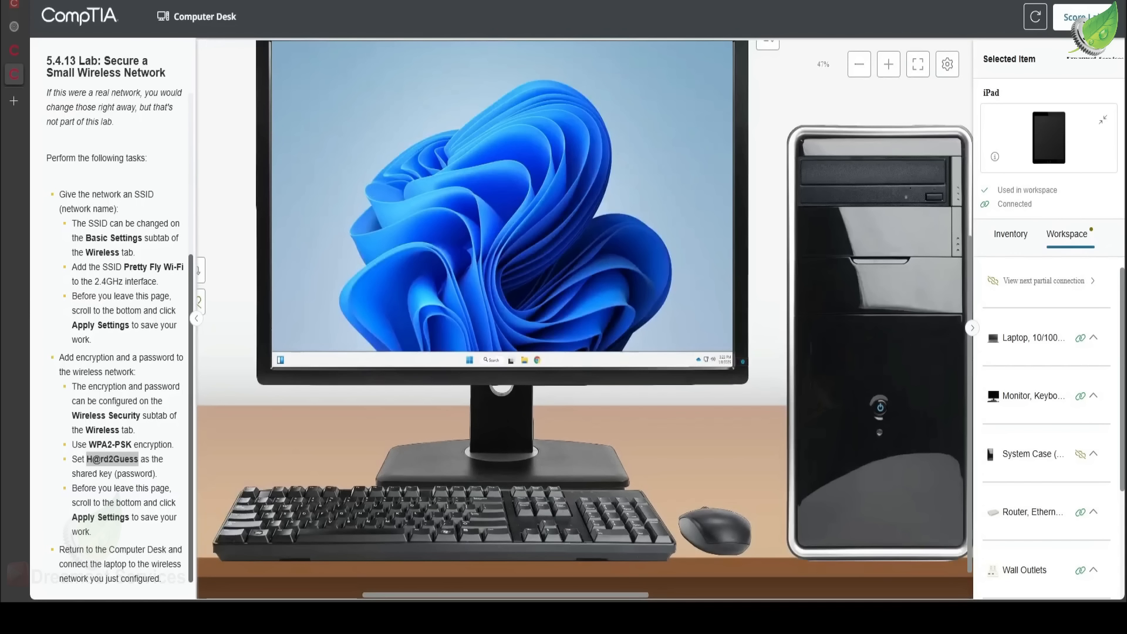
left_click(1079, 17)
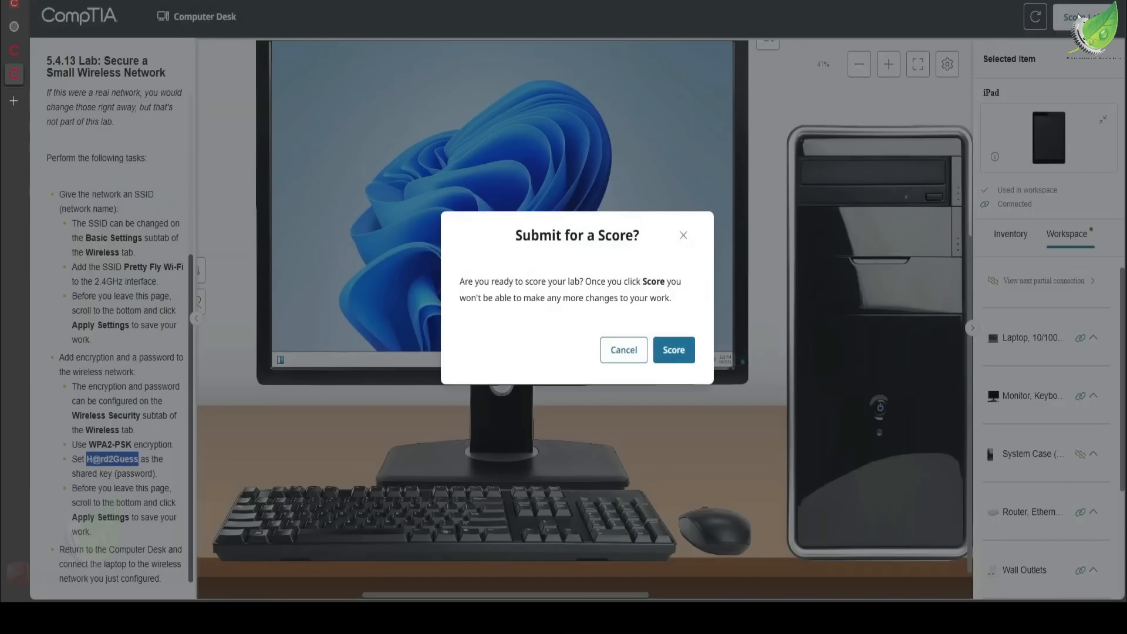
left_click(693, 354)
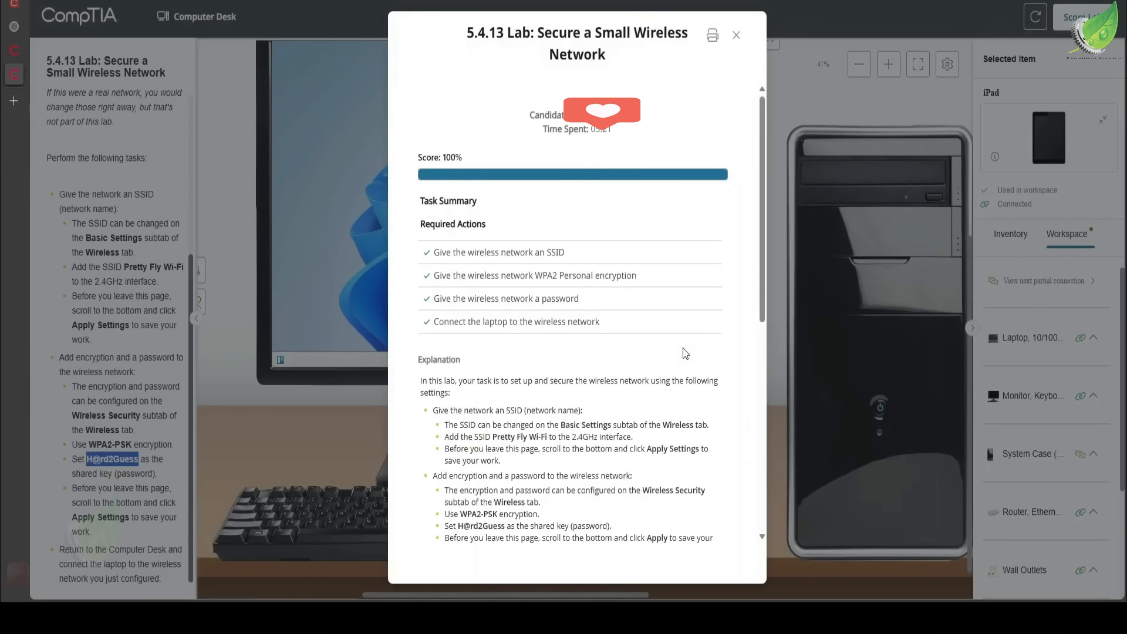